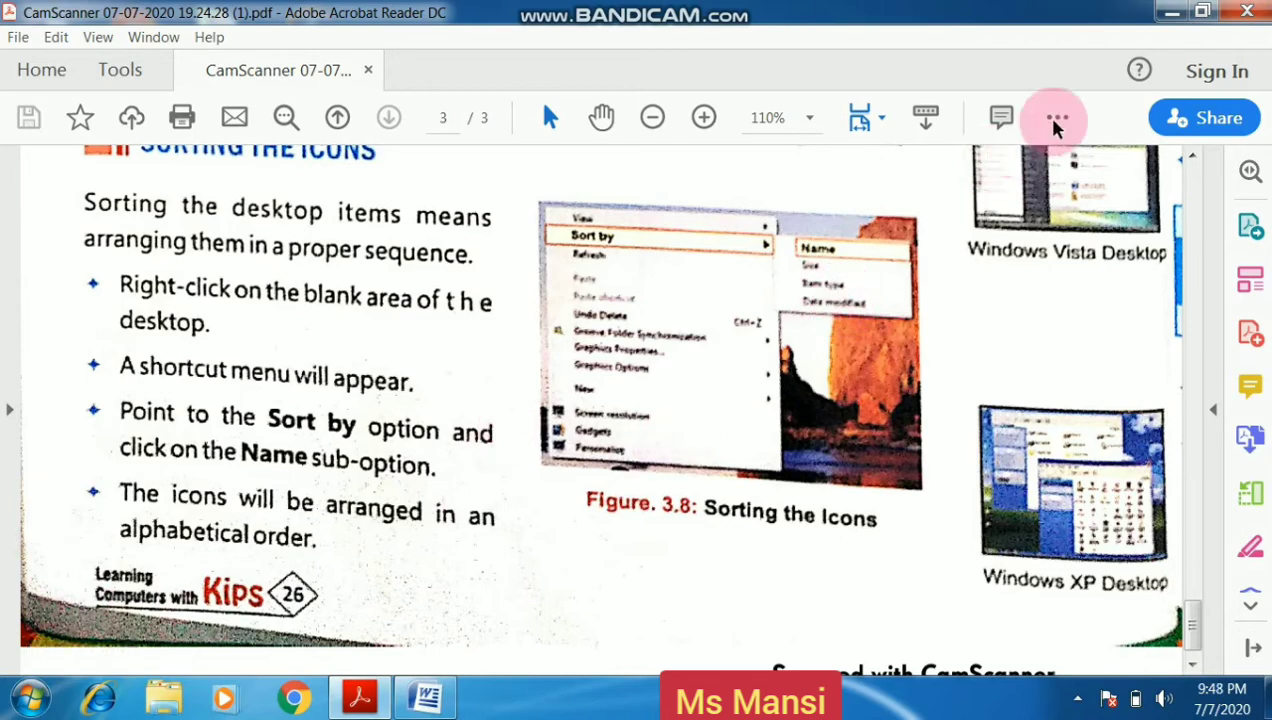
Minimize the PDF window and move the three CamScanner PDF icons beside the RapidTyping 5 icon in the desktop's first row.
left_click(1172, 14)
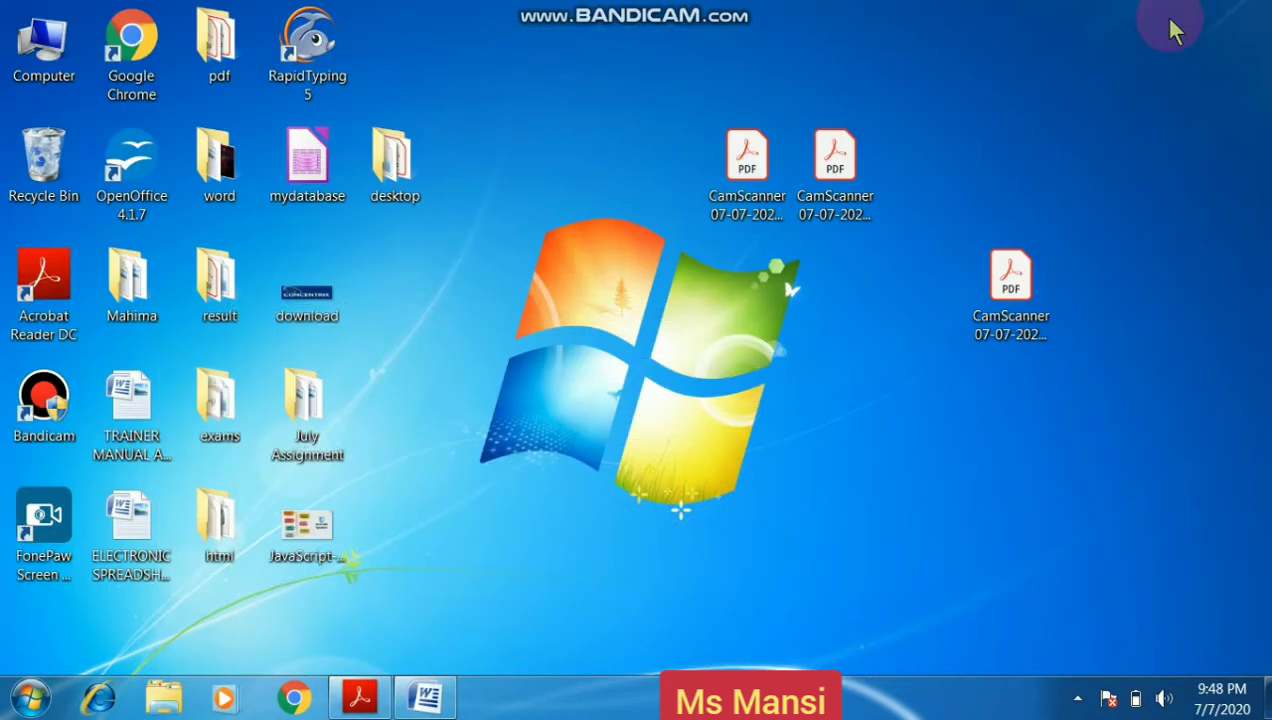
left_click(745, 193)
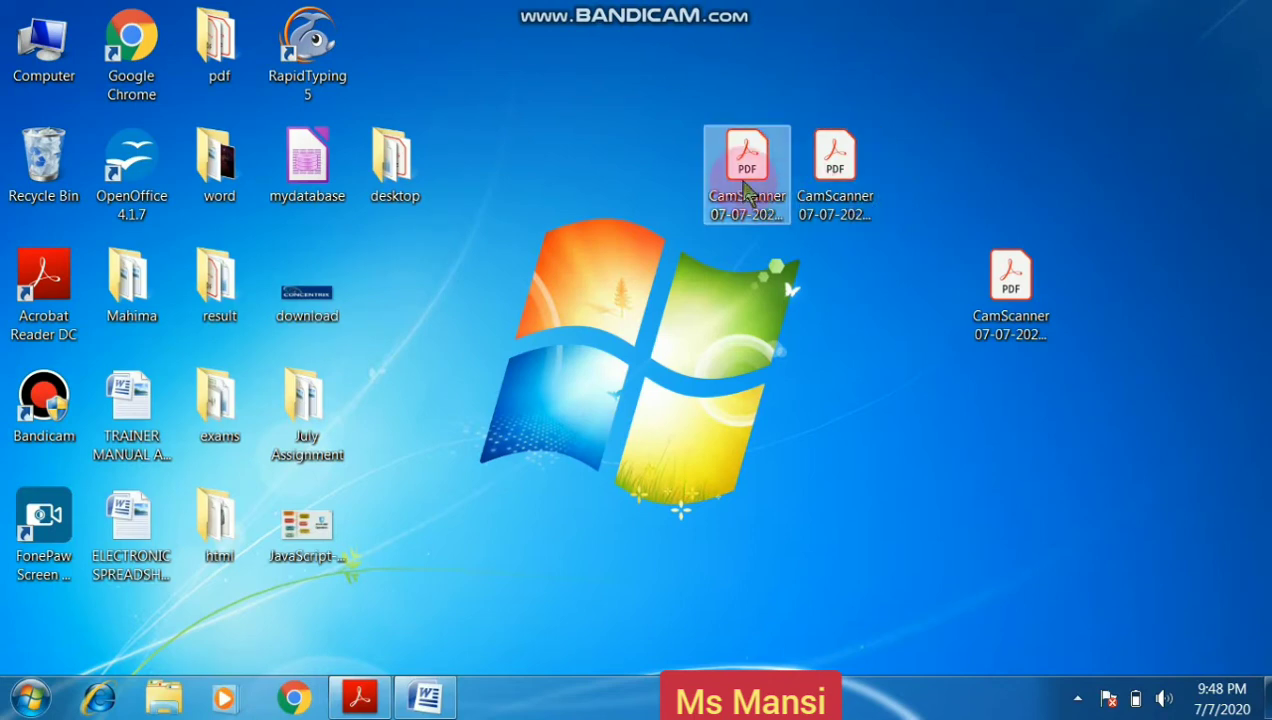
left_click_drag(745, 193, 400, 62)
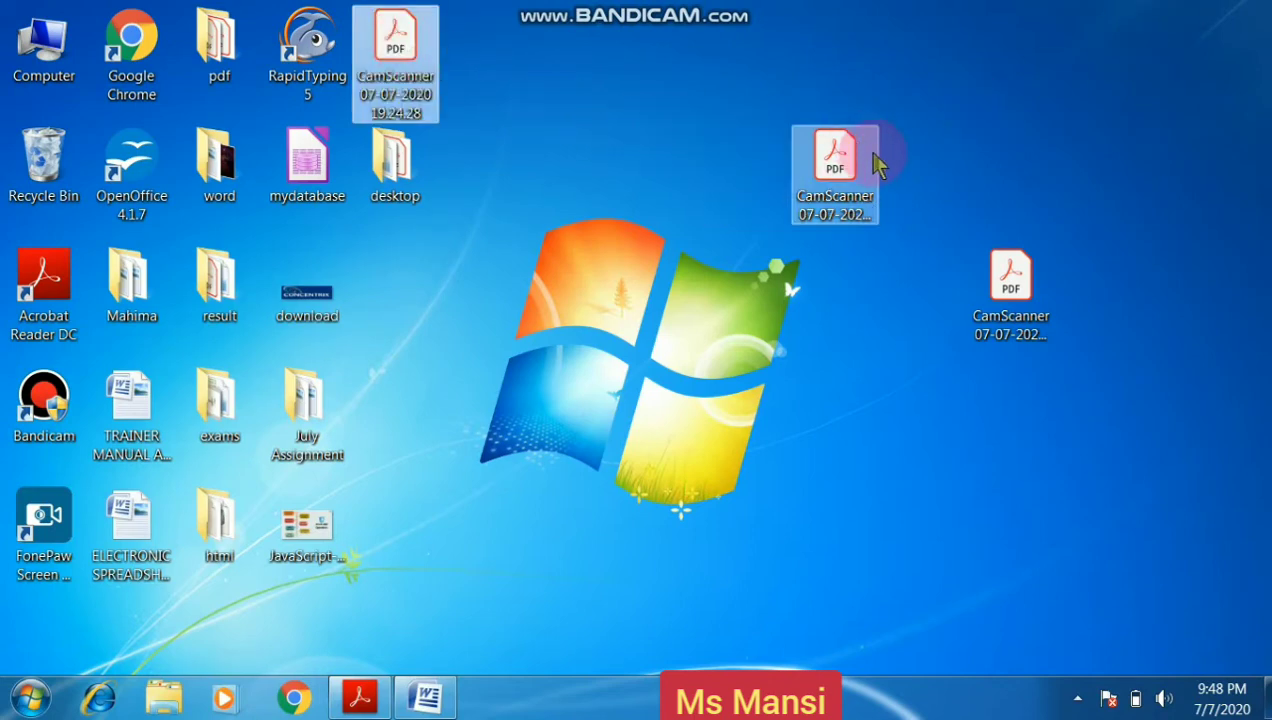
left_click_drag(875, 162, 511, 34)
left_click_drag(980, 275, 524, 44)
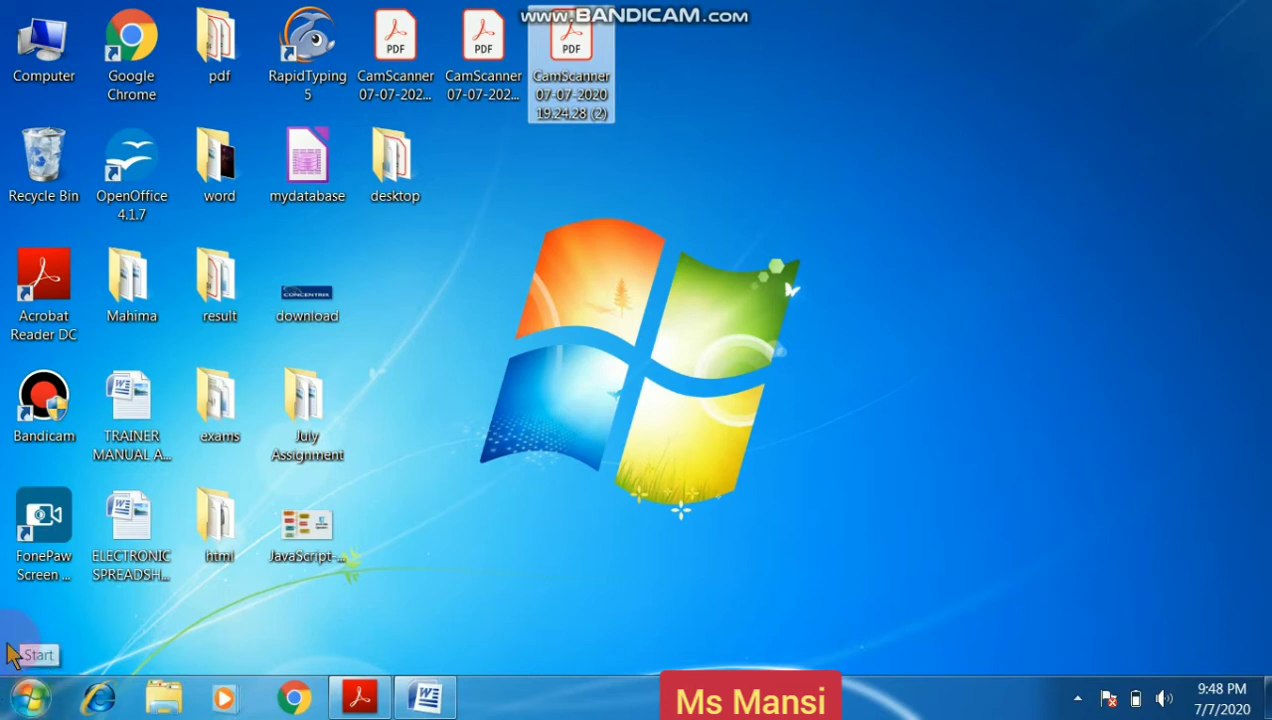
Open the Start menu to view its list of programs and close it again.
left_click(32, 699)
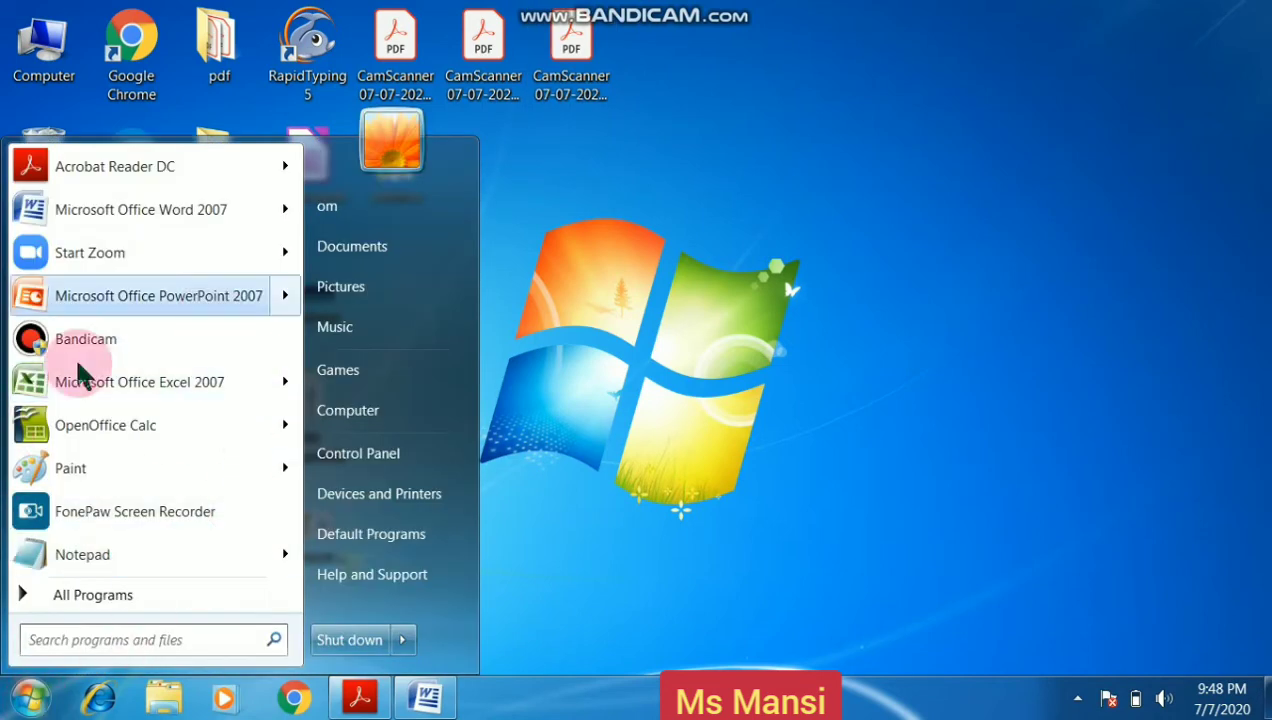
left_click(614, 427)
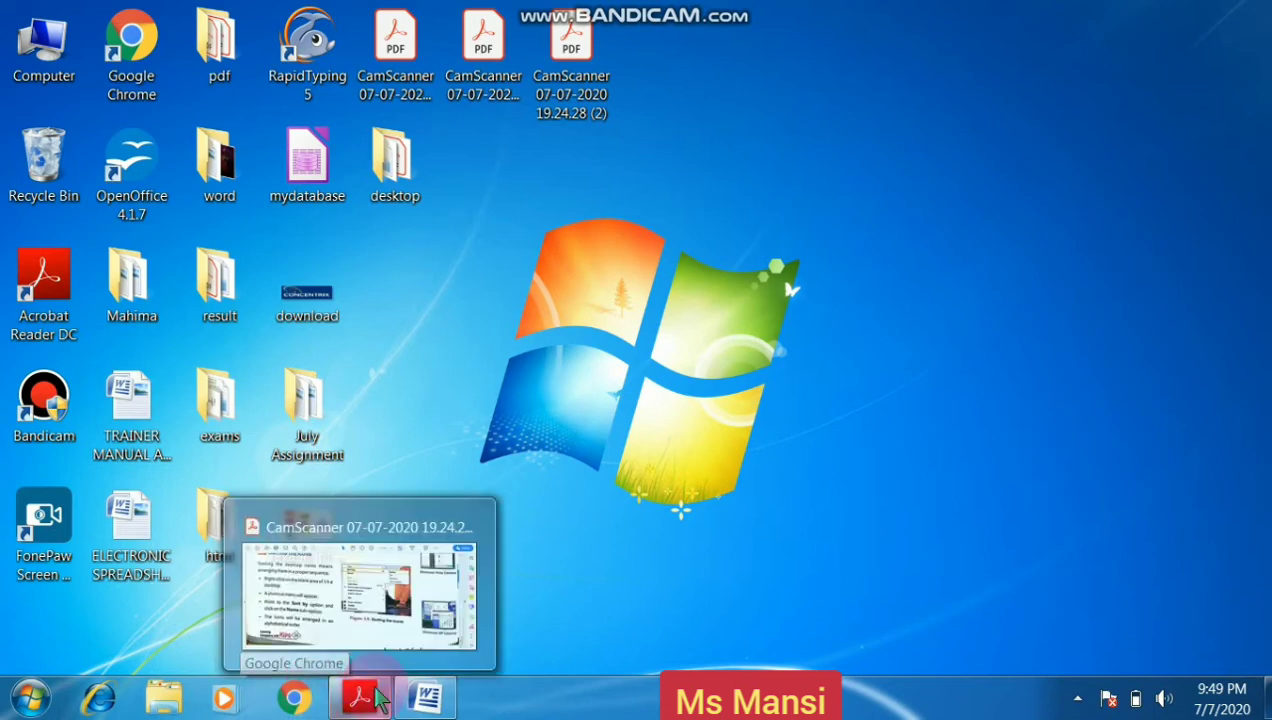
Switch back and forth between the open Word document and the PDF in Acrobat Reader, and return to the desktop.
left_click(430, 705)
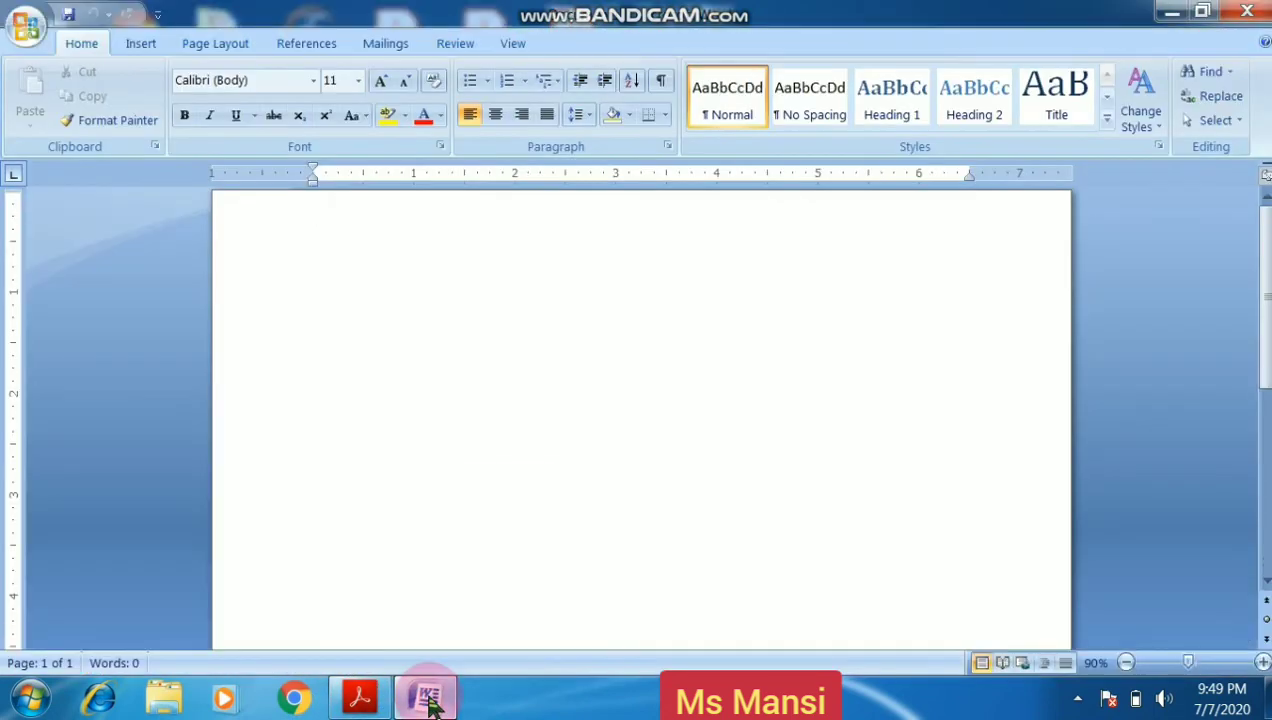
left_click(360, 700)
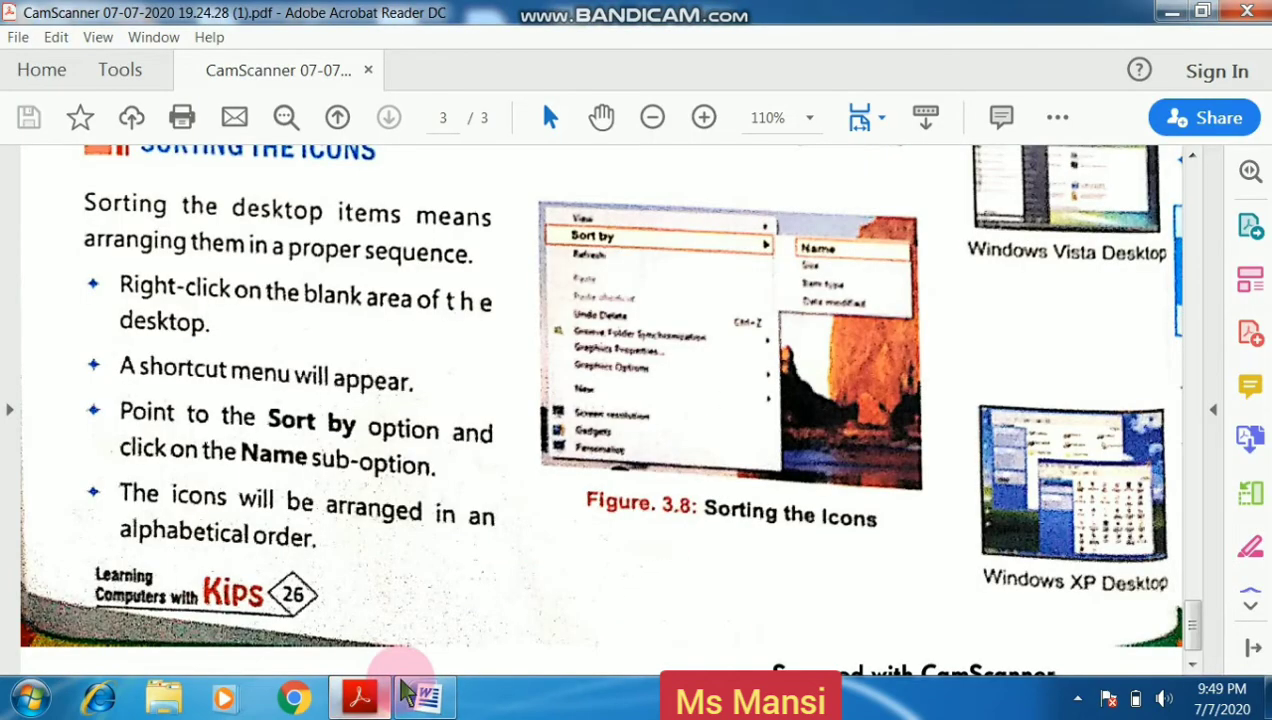
left_click(422, 697)
left_click(364, 697)
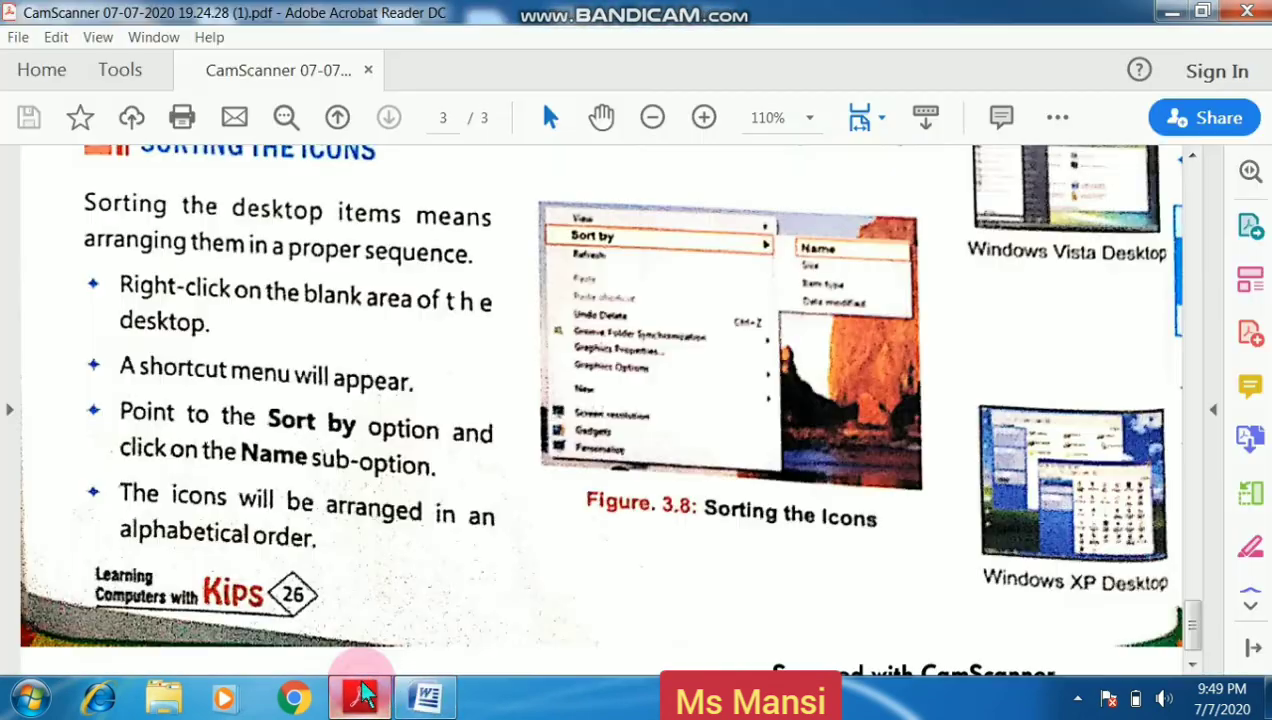
left_click(362, 695)
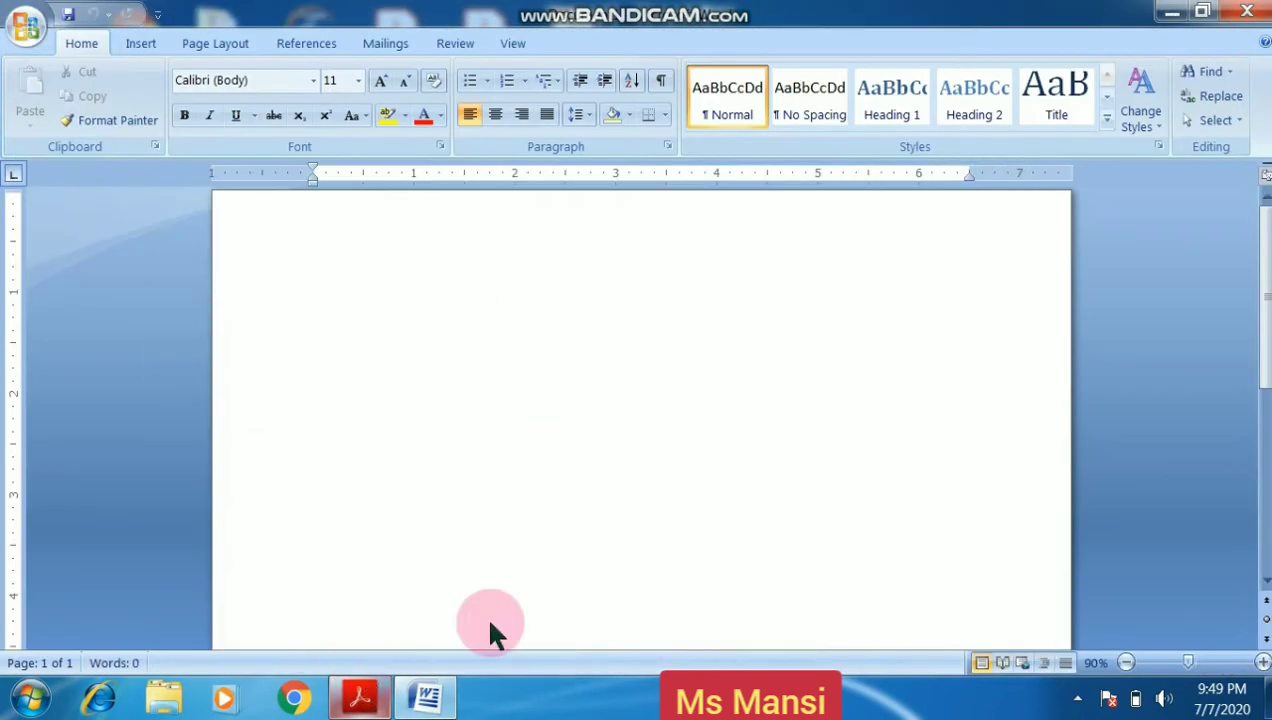
left_click(1170, 12)
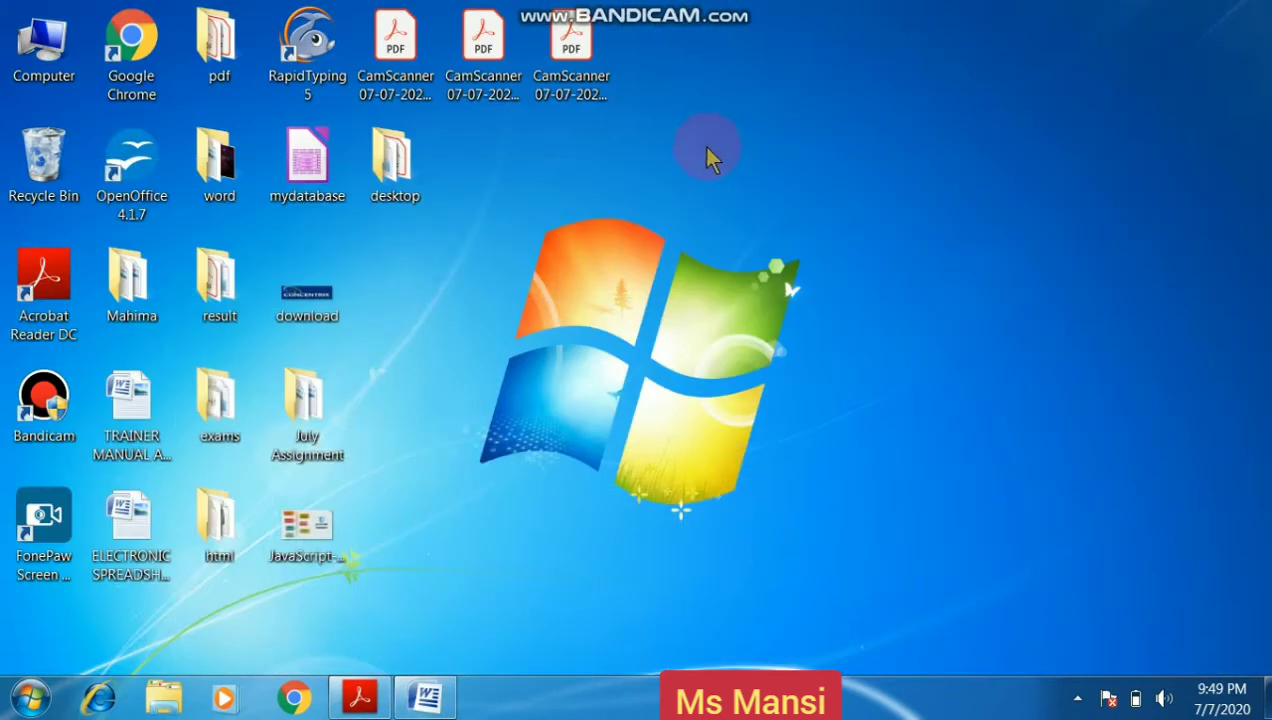
Display the desktop's shortcut menu and compare it with the Sorting the Icons section of the PDF in Acrobat Reader.
right_click(640, 150)
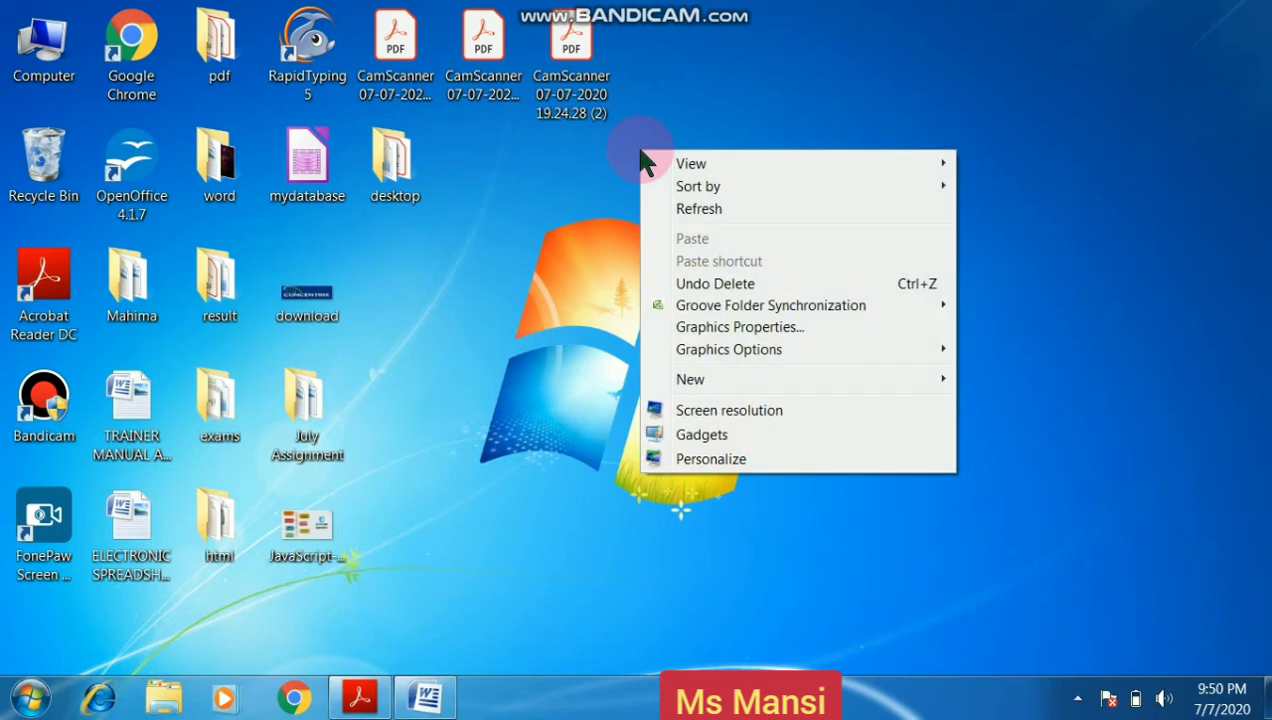
left_click(578, 238)
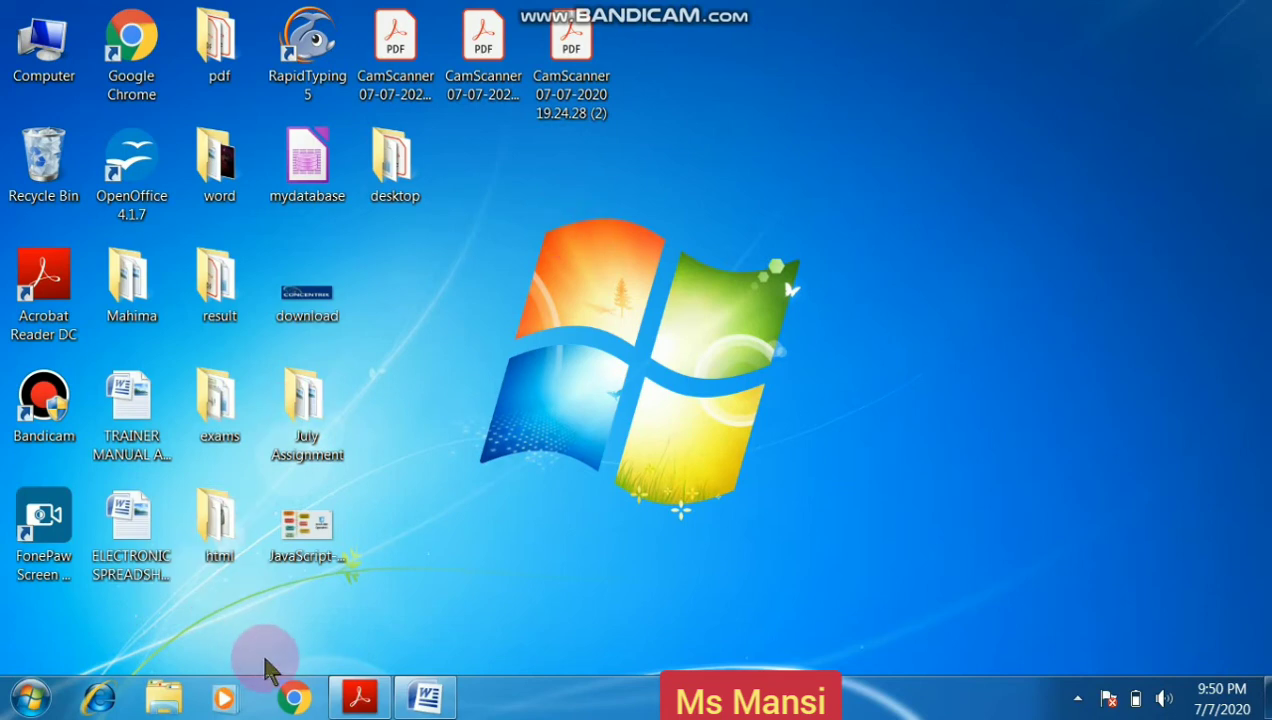
left_click(362, 698)
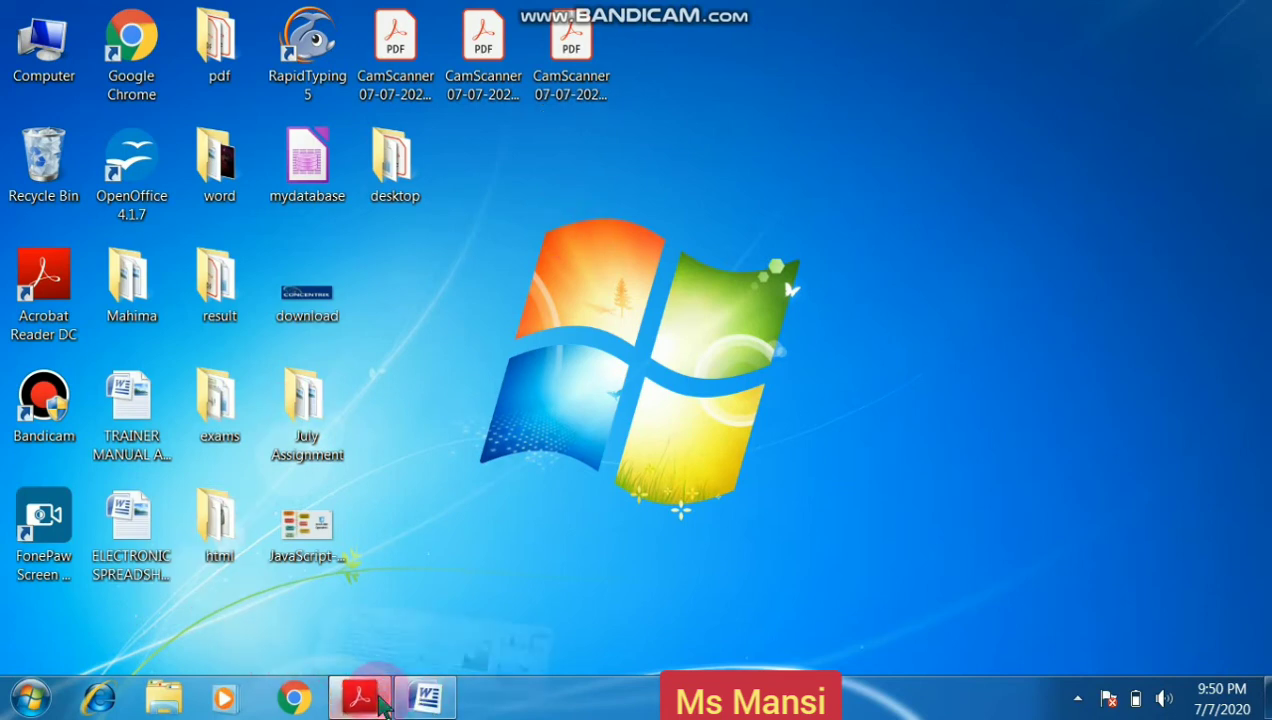
scroll(437, 540, "up", 1)
scroll(437, 540, "up", 1)
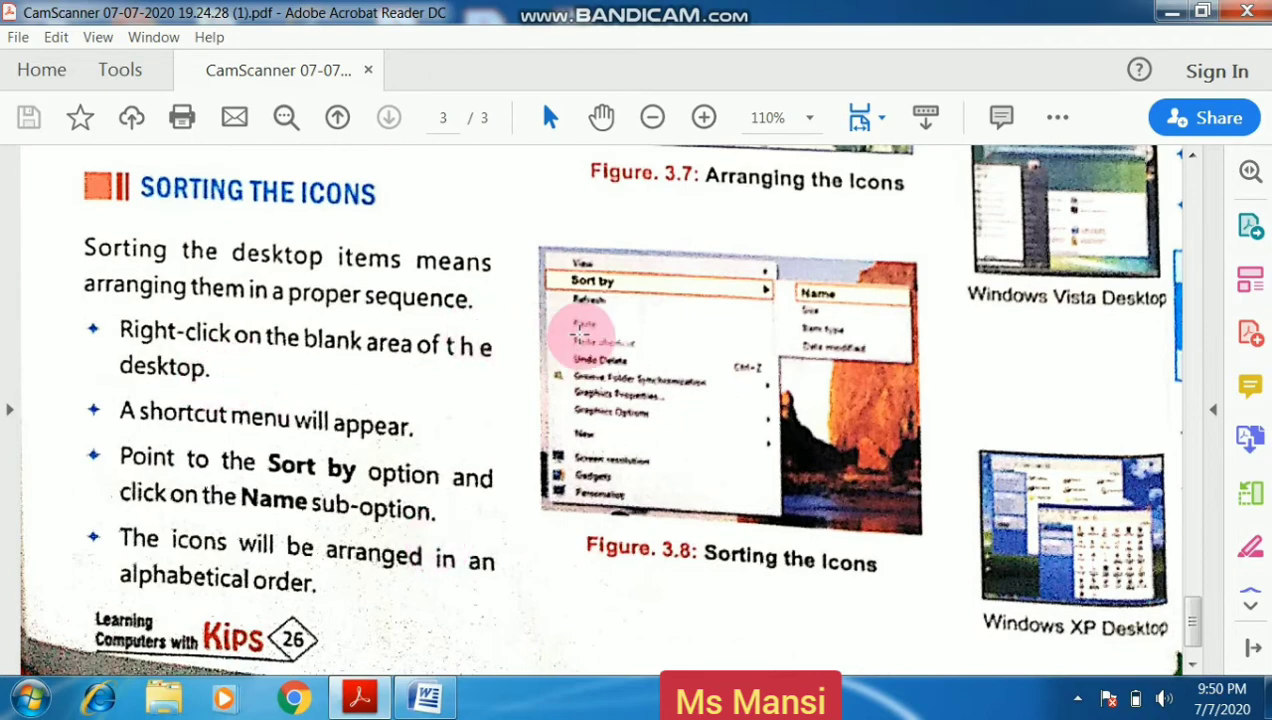
left_click(1174, 12)
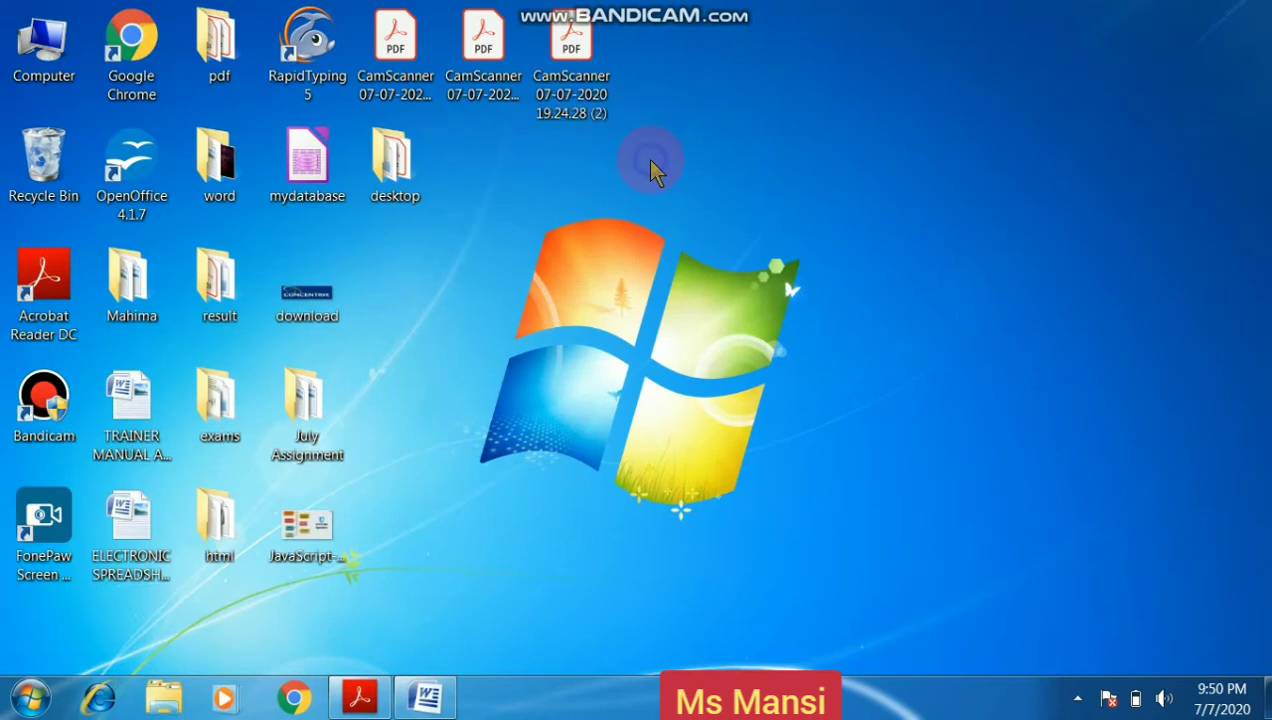
Show the Sort by options for the desktop icons and close the shortcut menu without choosing one.
right_click(649, 159)
mouse_move(720, 389)
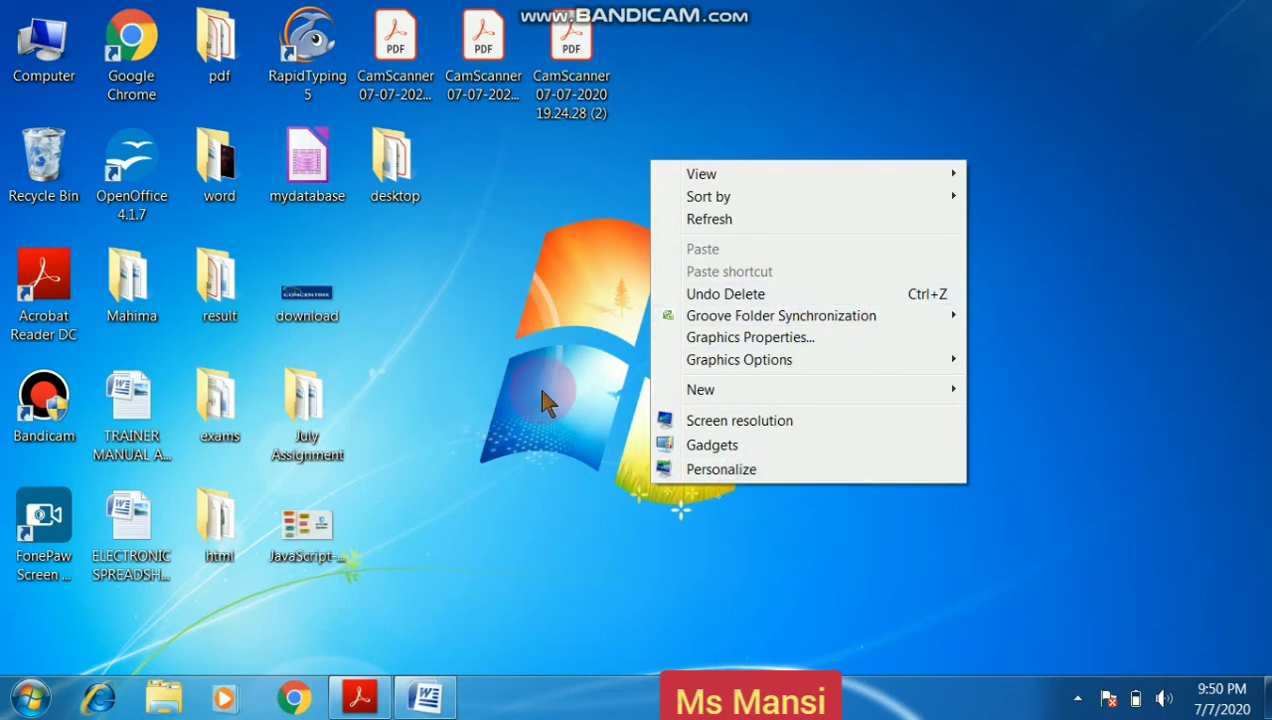
mouse_move(760, 205)
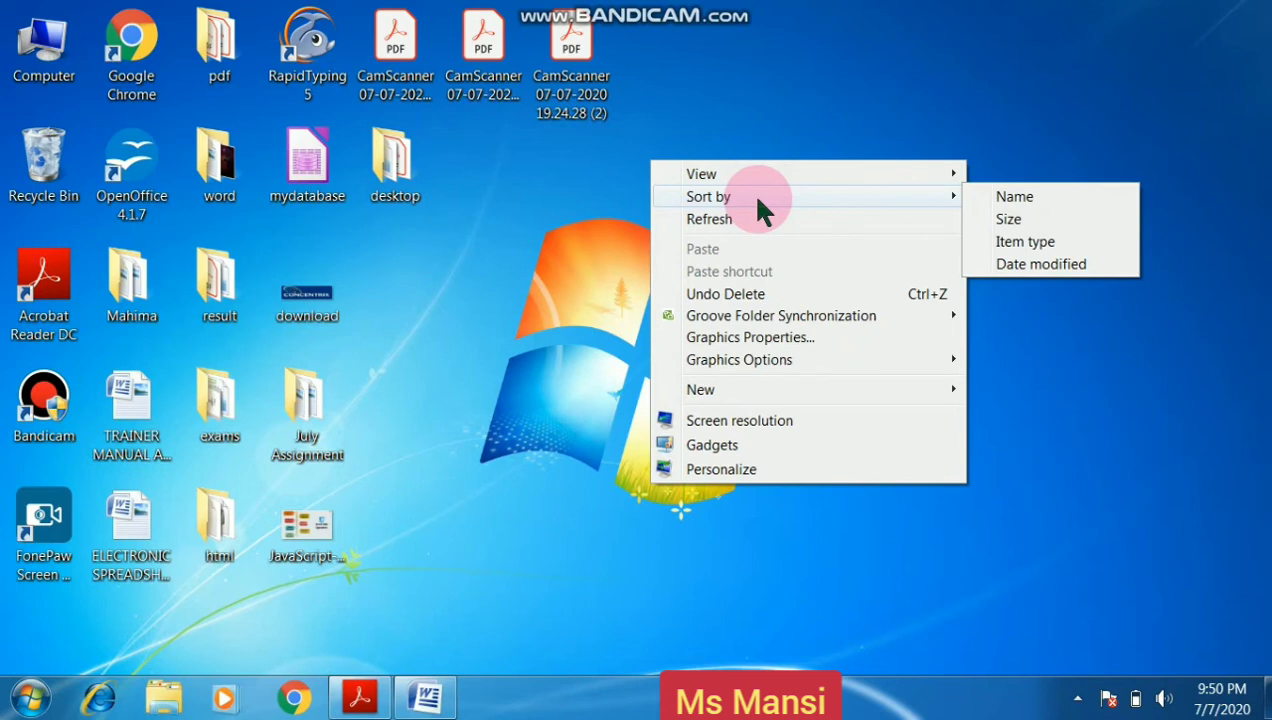
left_click(590, 180)
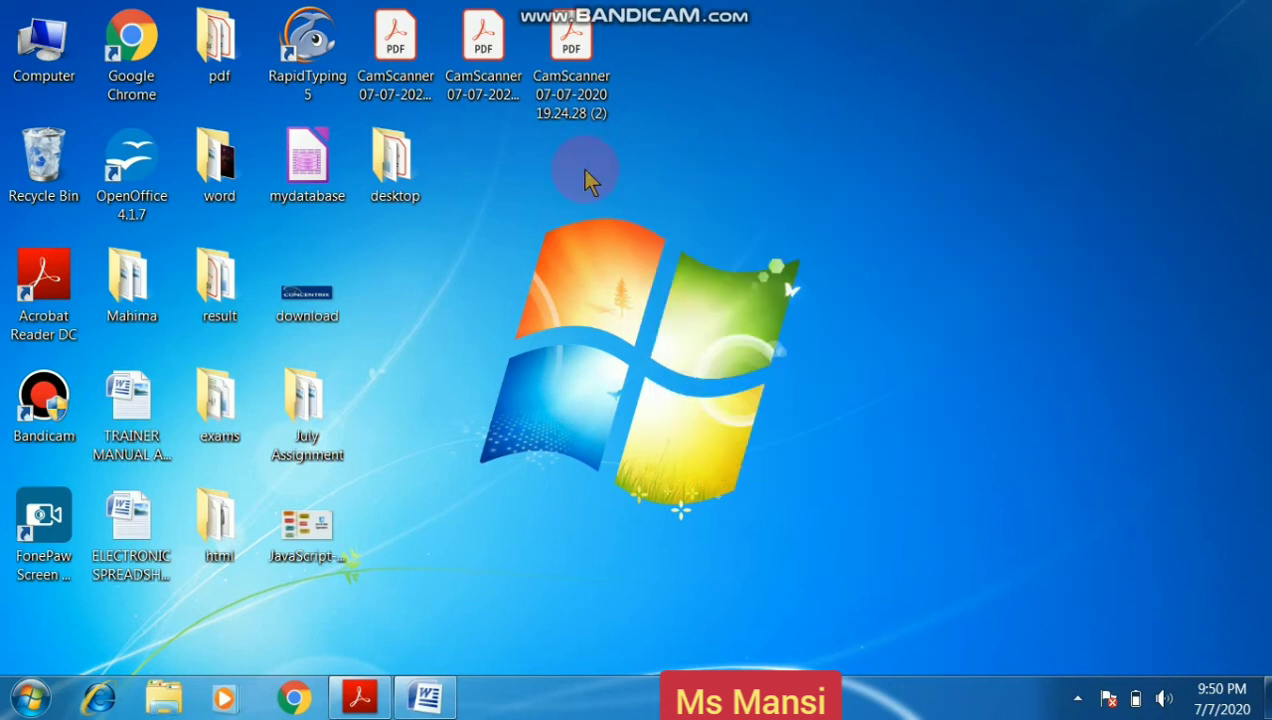
Sort the desktop icons by Name and clear the icon selection.
right_click(590, 180)
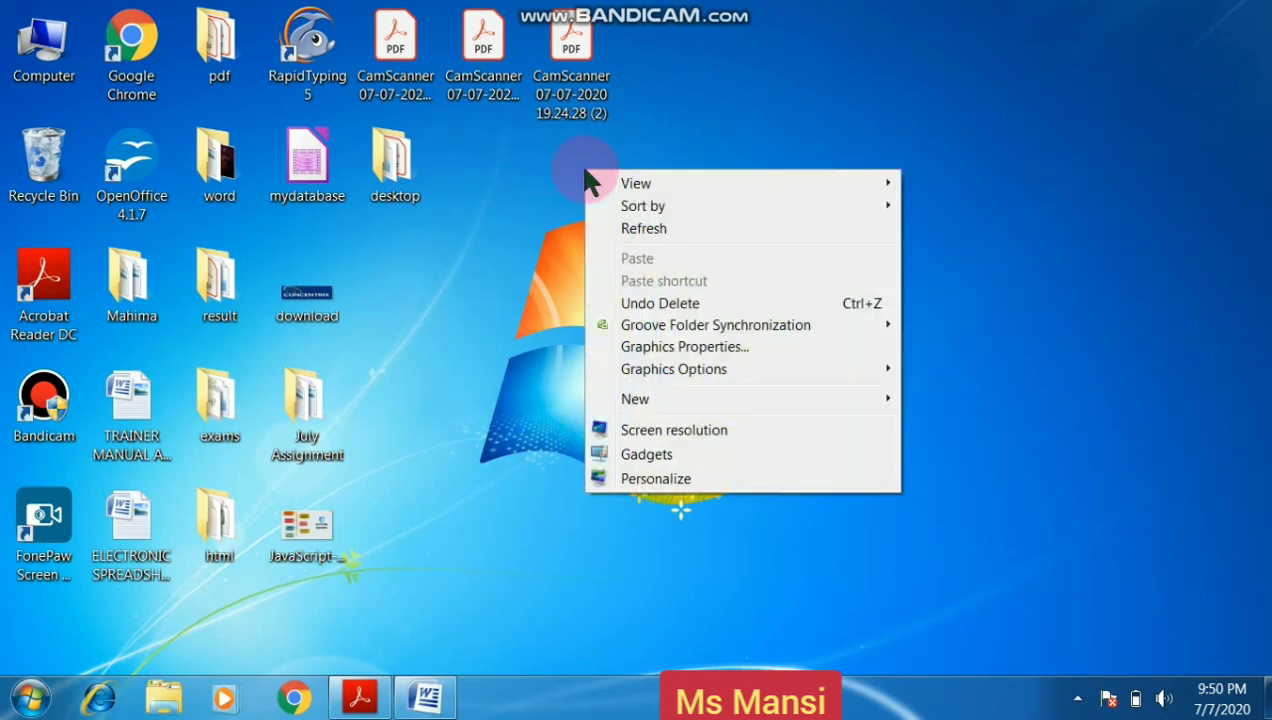
mouse_move(644, 212)
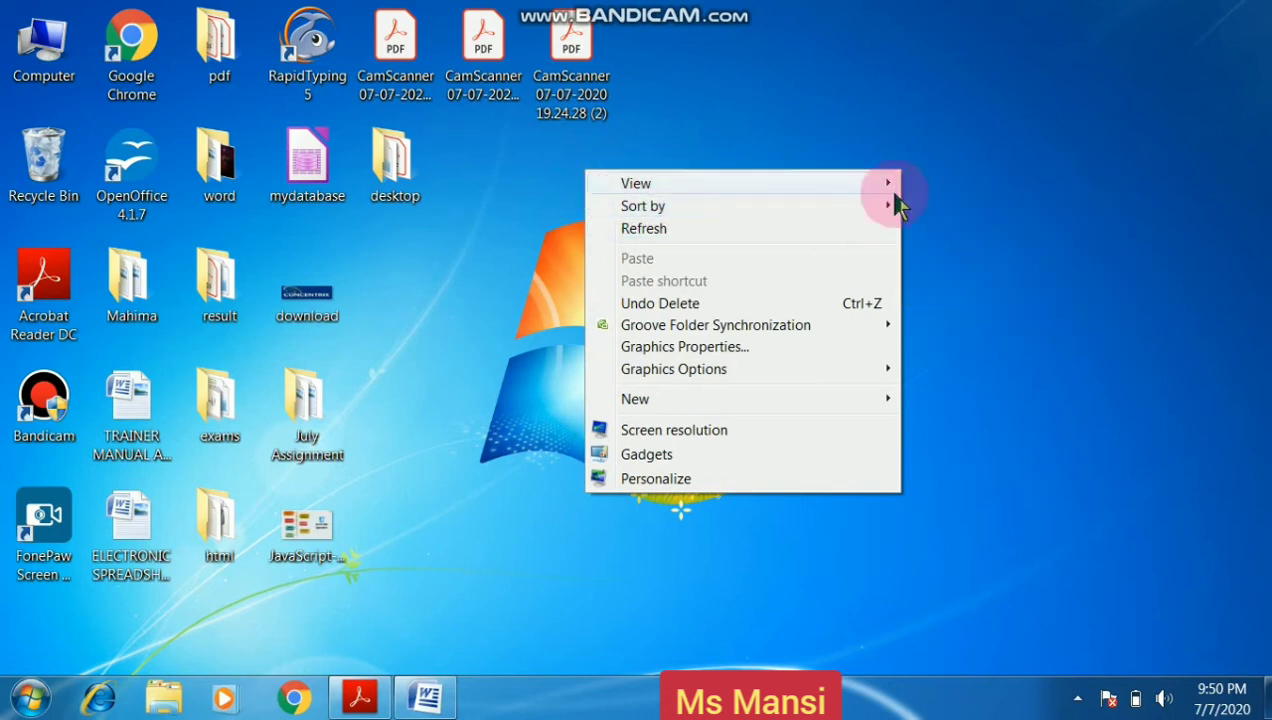
mouse_move(897, 207)
left_click(940, 207)
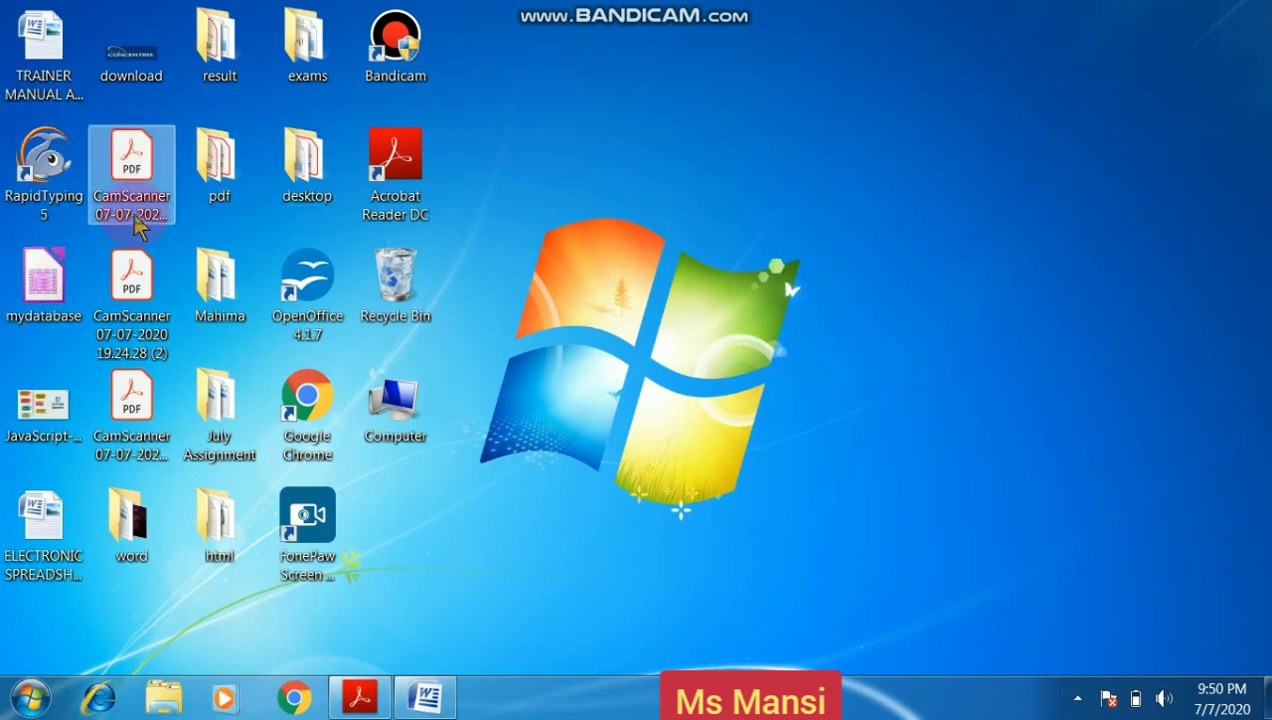
left_click(500, 265)
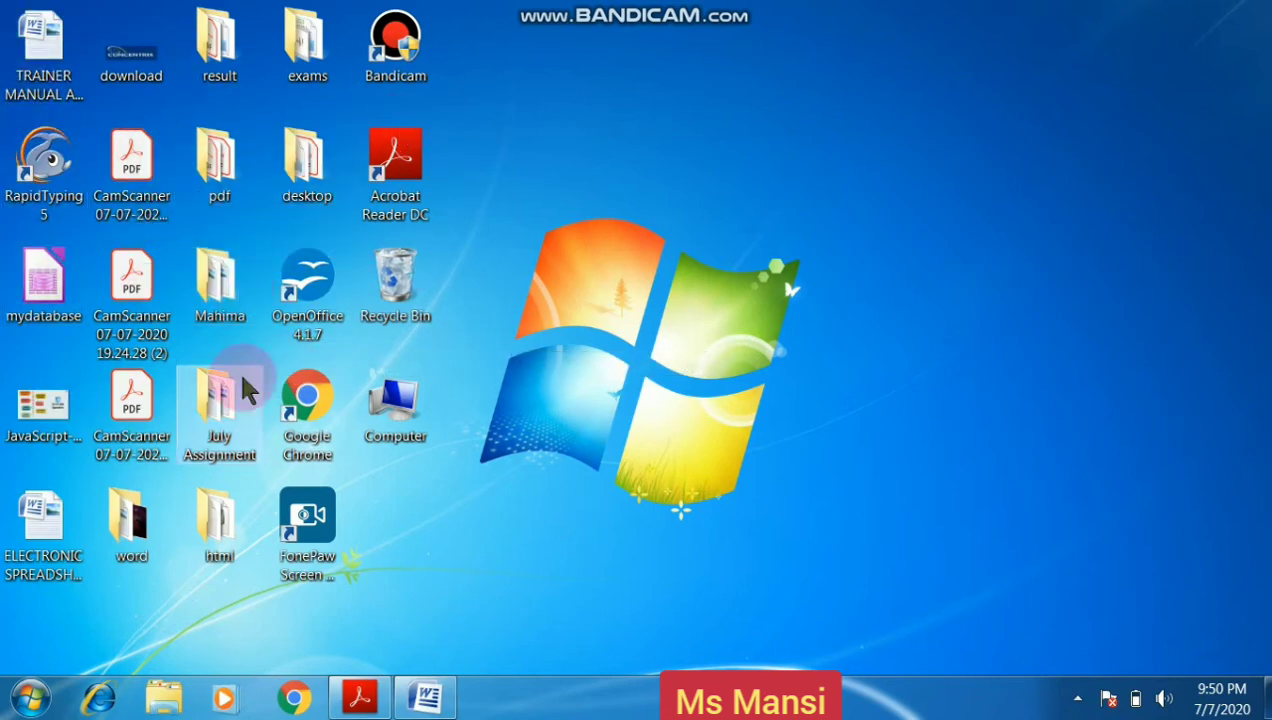
Change the desktop view to large icons.
right_click(555, 158)
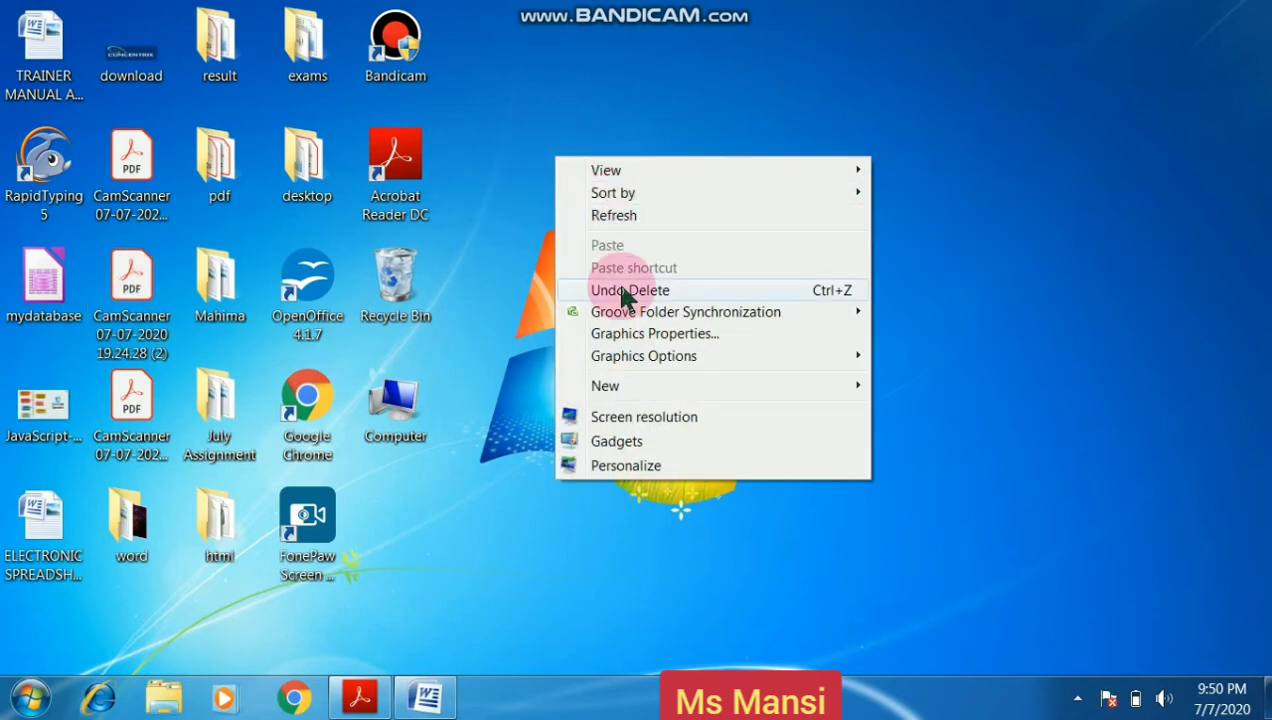
mouse_move(677, 172)
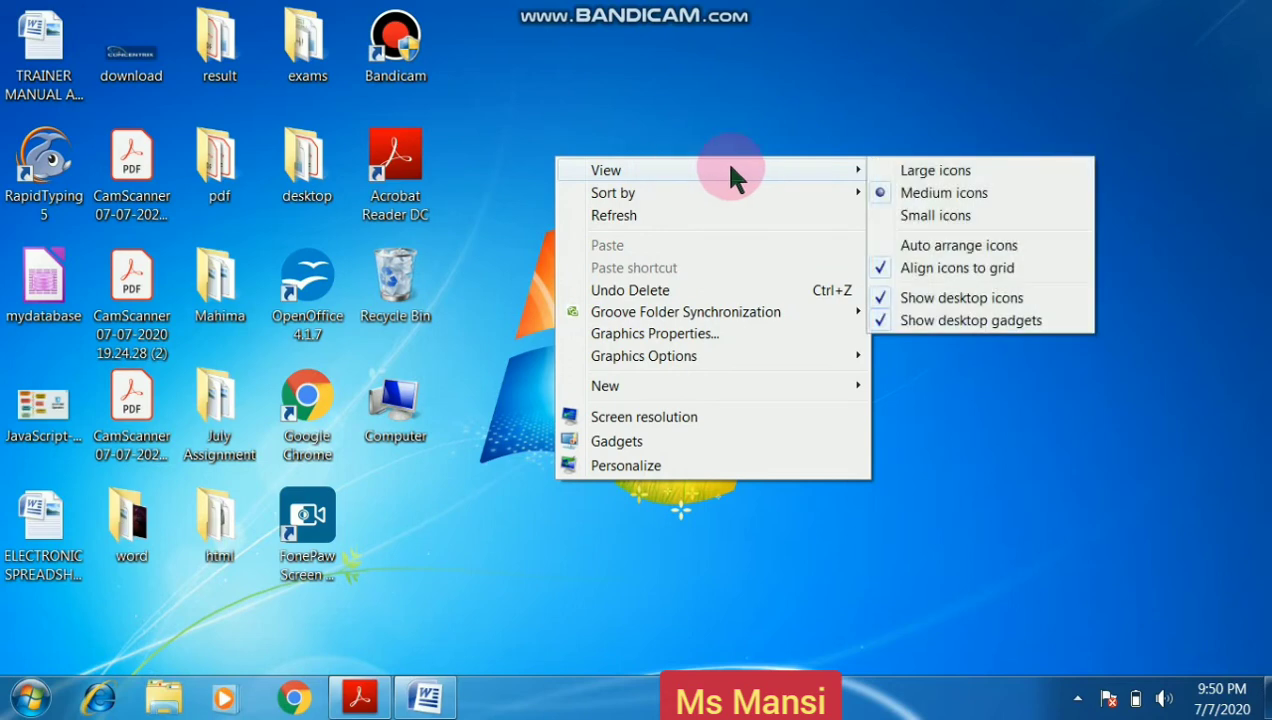
left_click(930, 172)
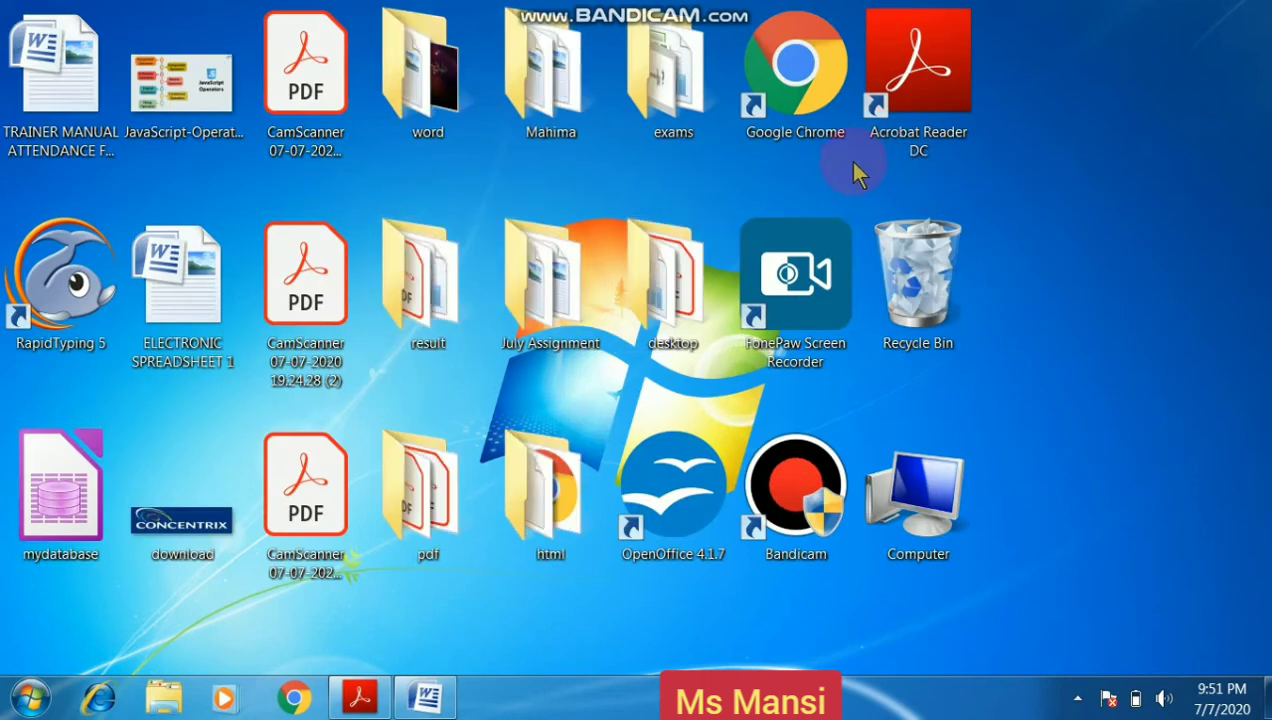
Change the desktop view to small icons.
right_click(784, 168)
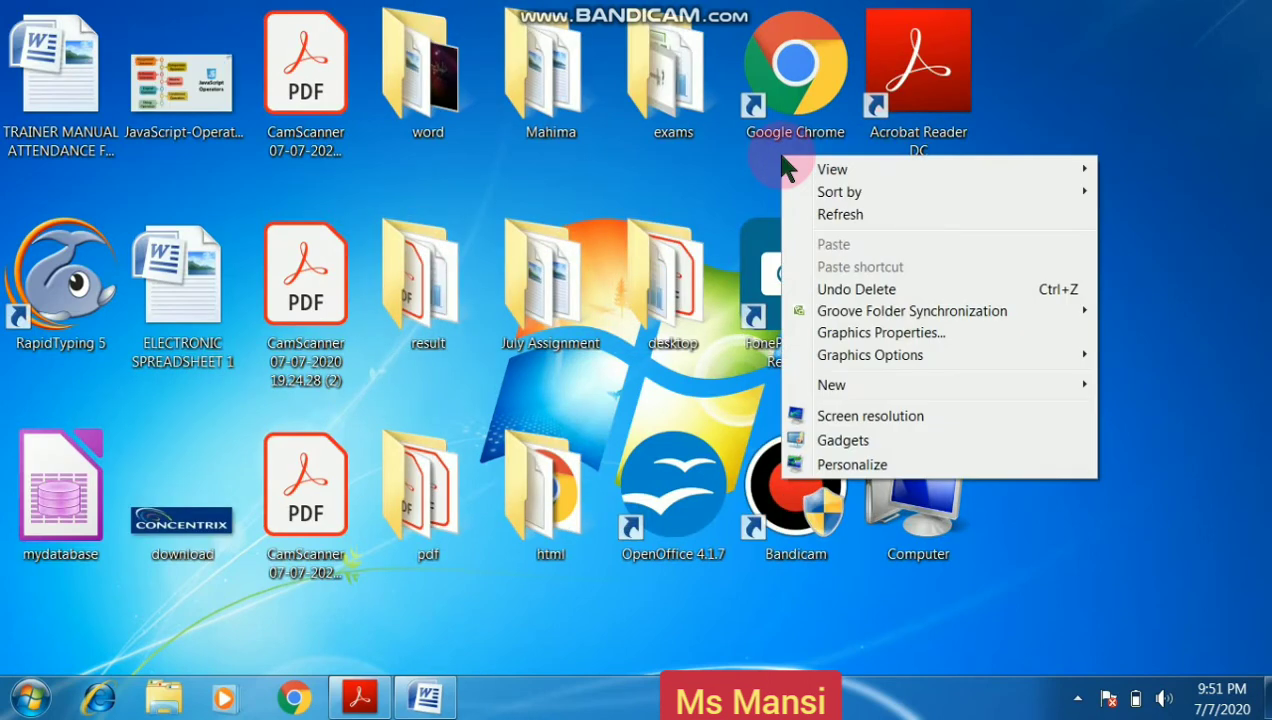
mouse_move(836, 178)
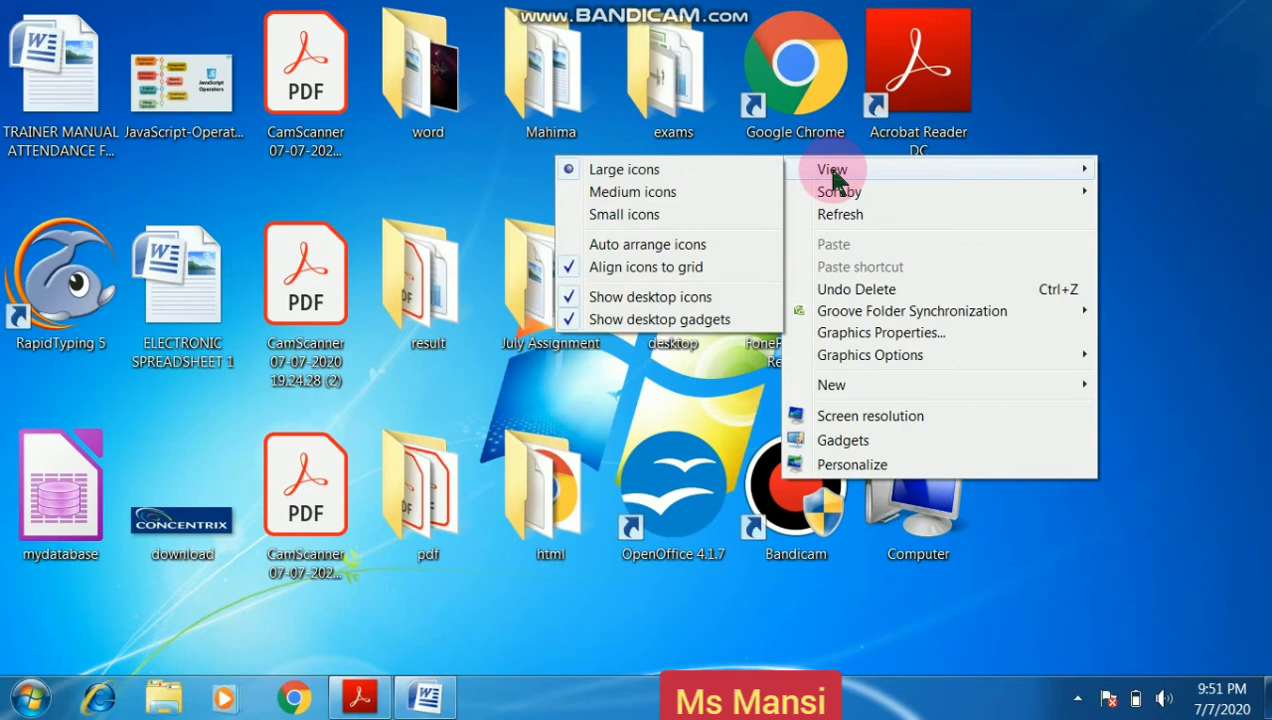
left_click(626, 214)
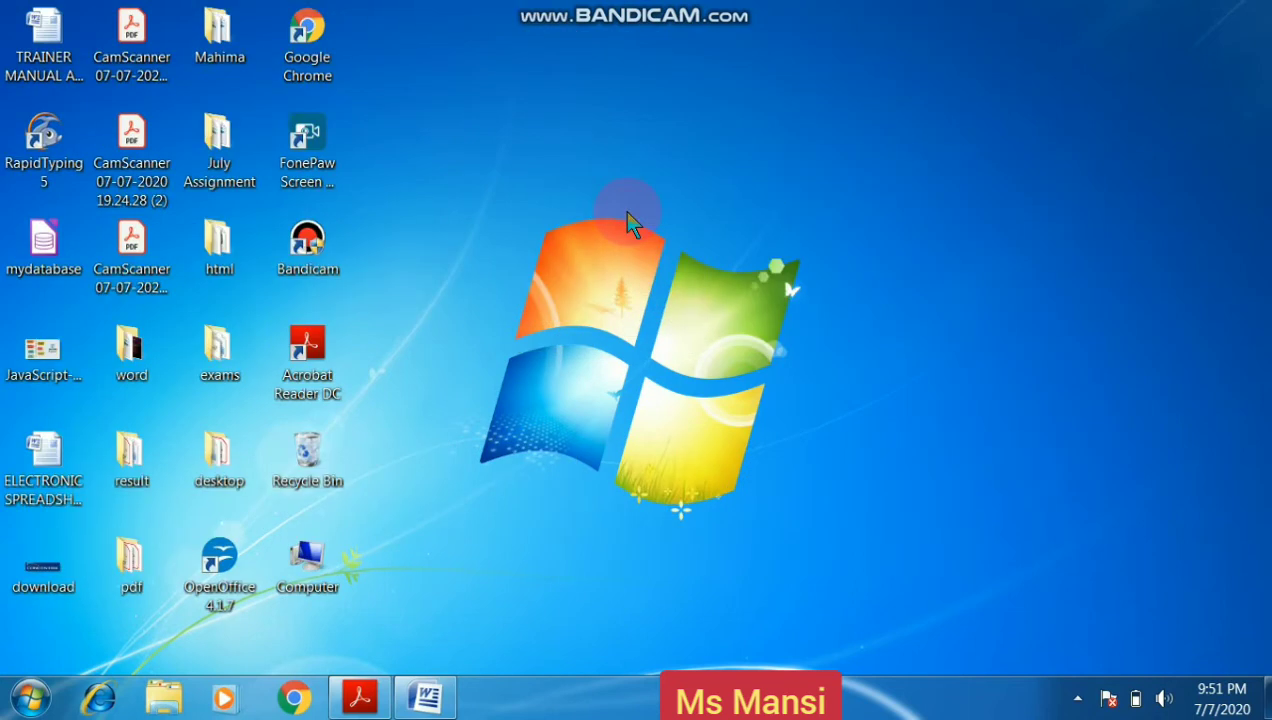
Change the desktop view to medium icons.
right_click(555, 140)
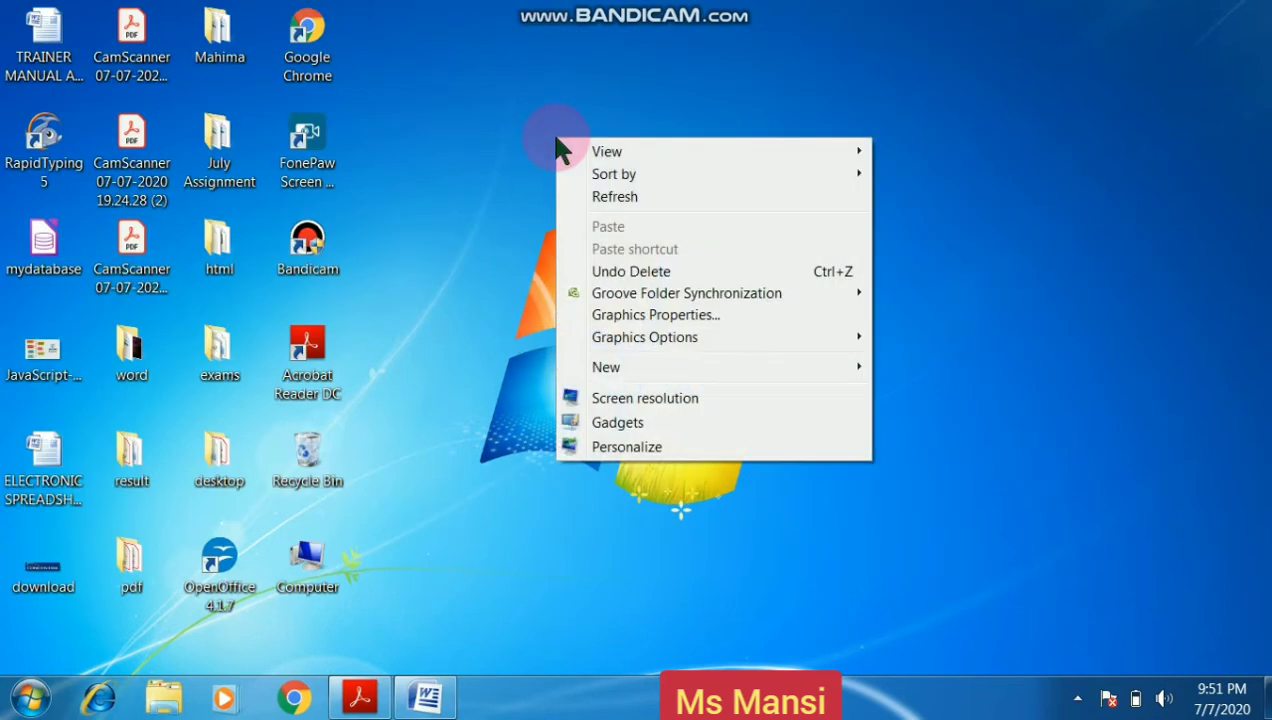
mouse_move(583, 148)
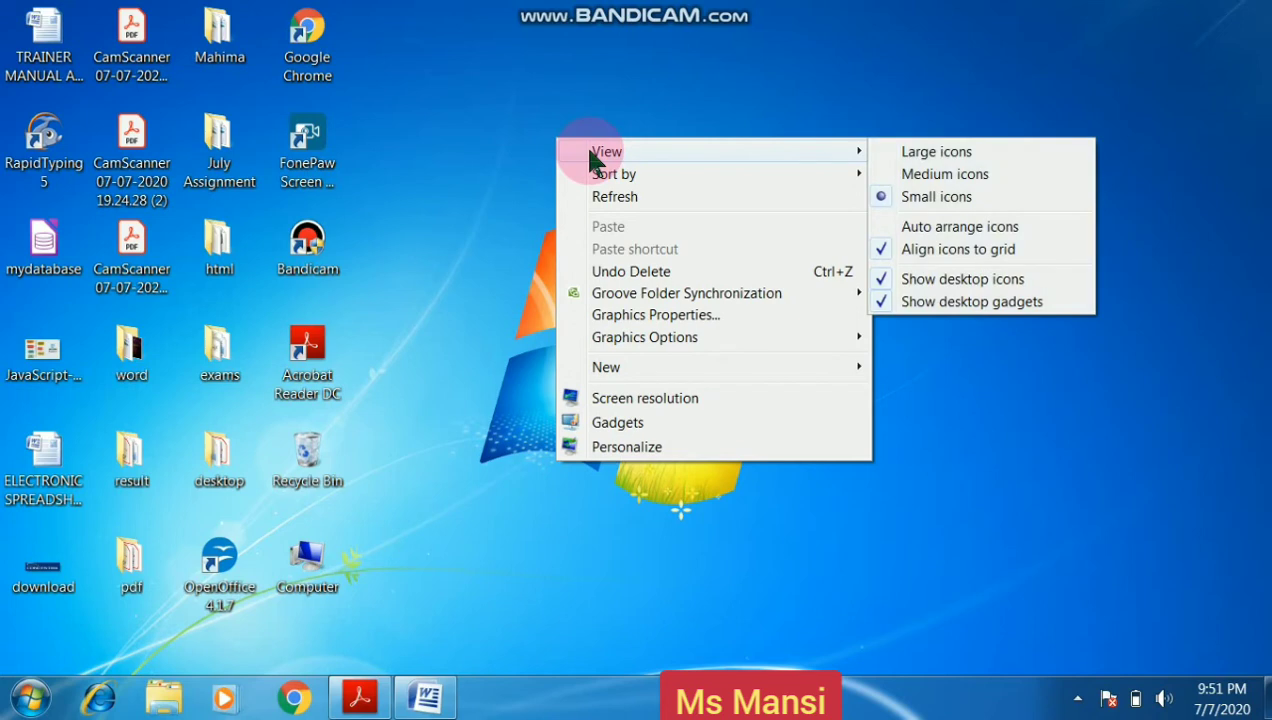
left_click(932, 175)
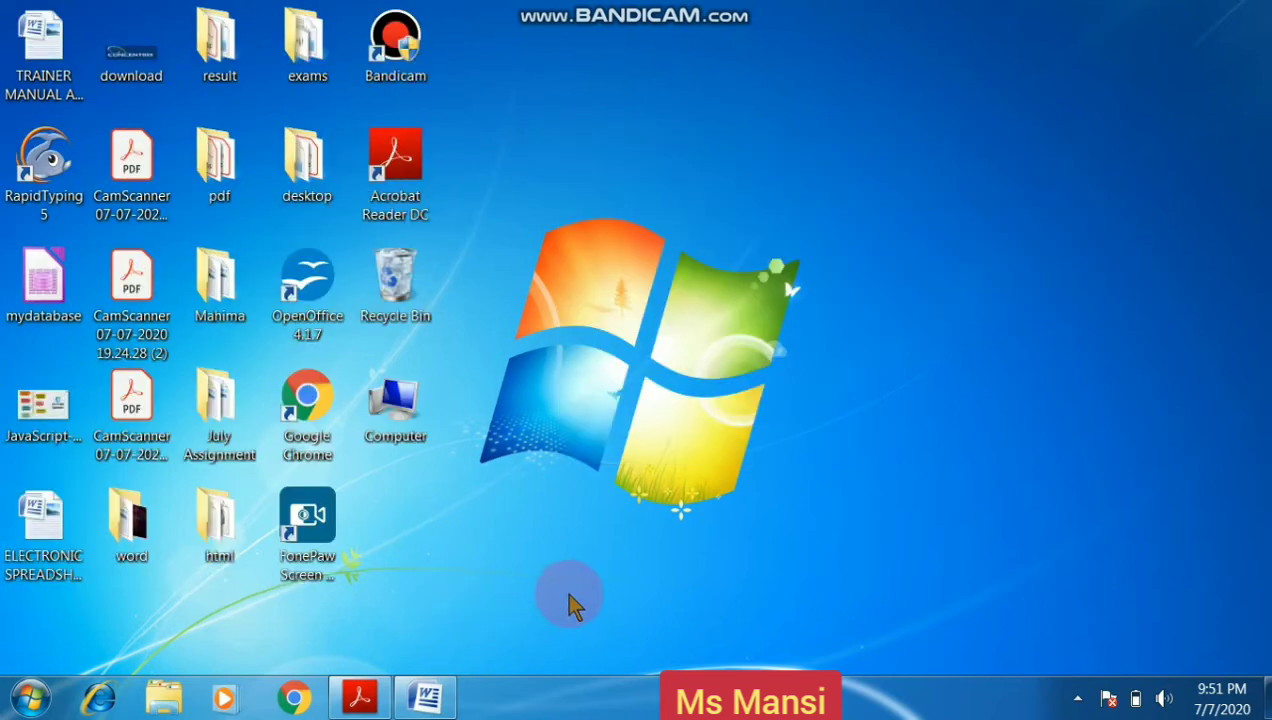
Switch to Word and on to the PDF in Acrobat Reader, and view its Arranging the Desktop Icons section.
left_click(420, 697)
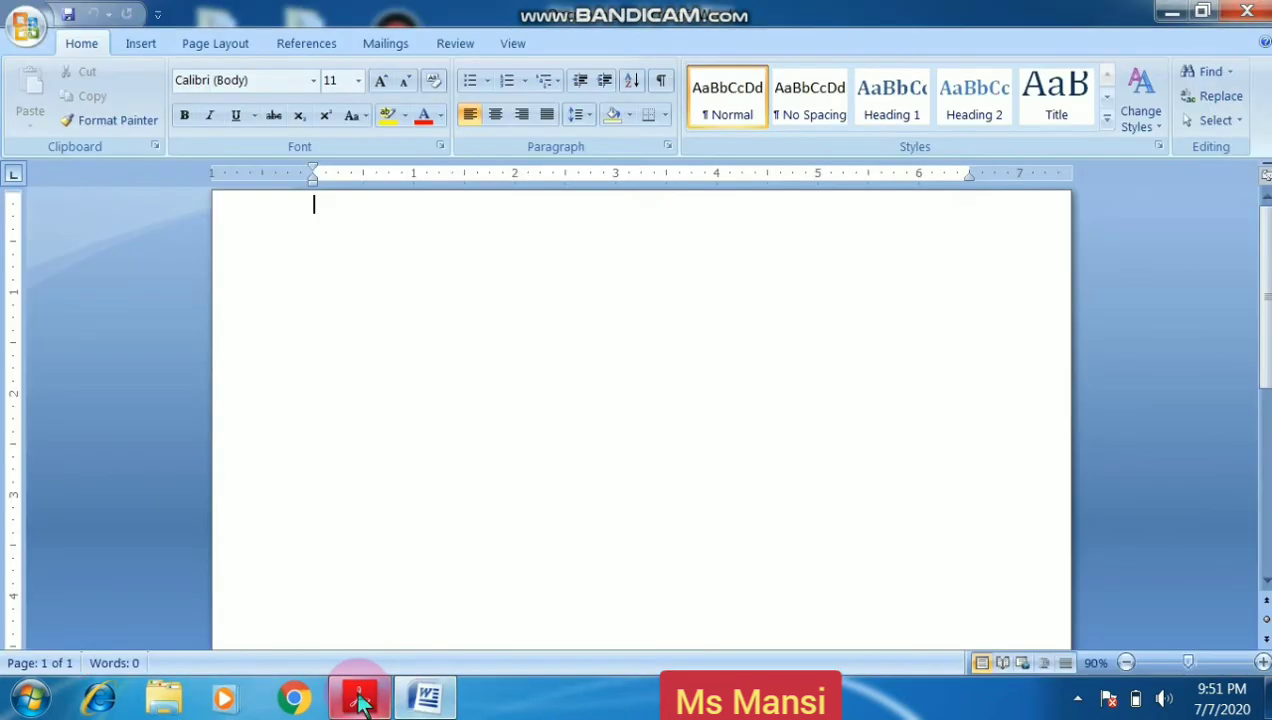
left_click(360, 700)
scroll(413, 548, "up", 10)
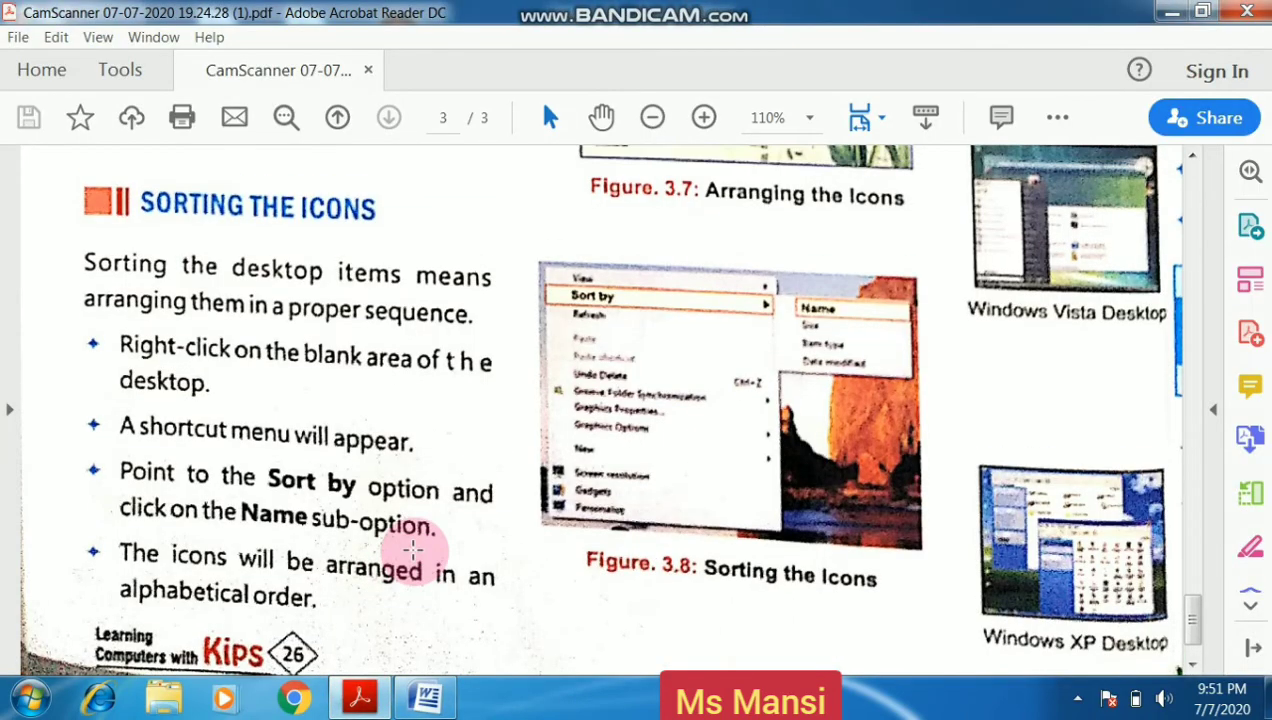
scroll(413, 548, "up", 1)
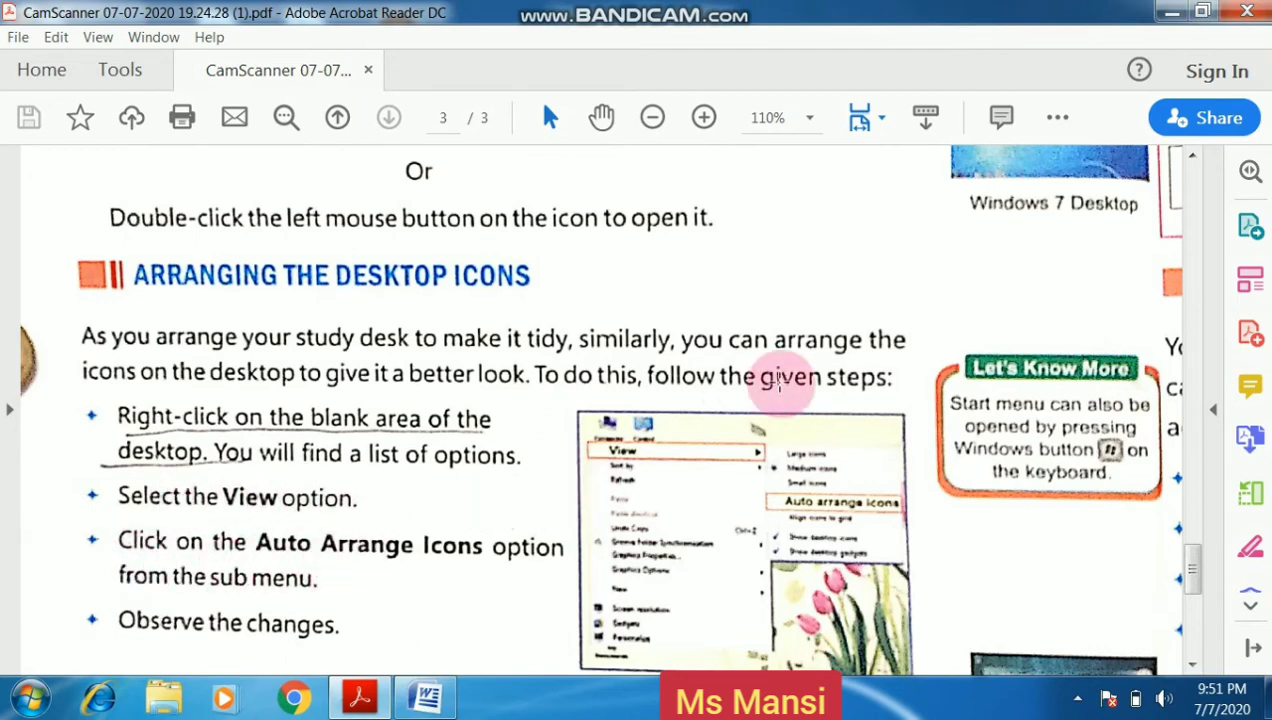
Minimize the PDF to reach the desktop and apply the Auto arrange icons option.
left_click(1170, 10)
left_click(1170, 10)
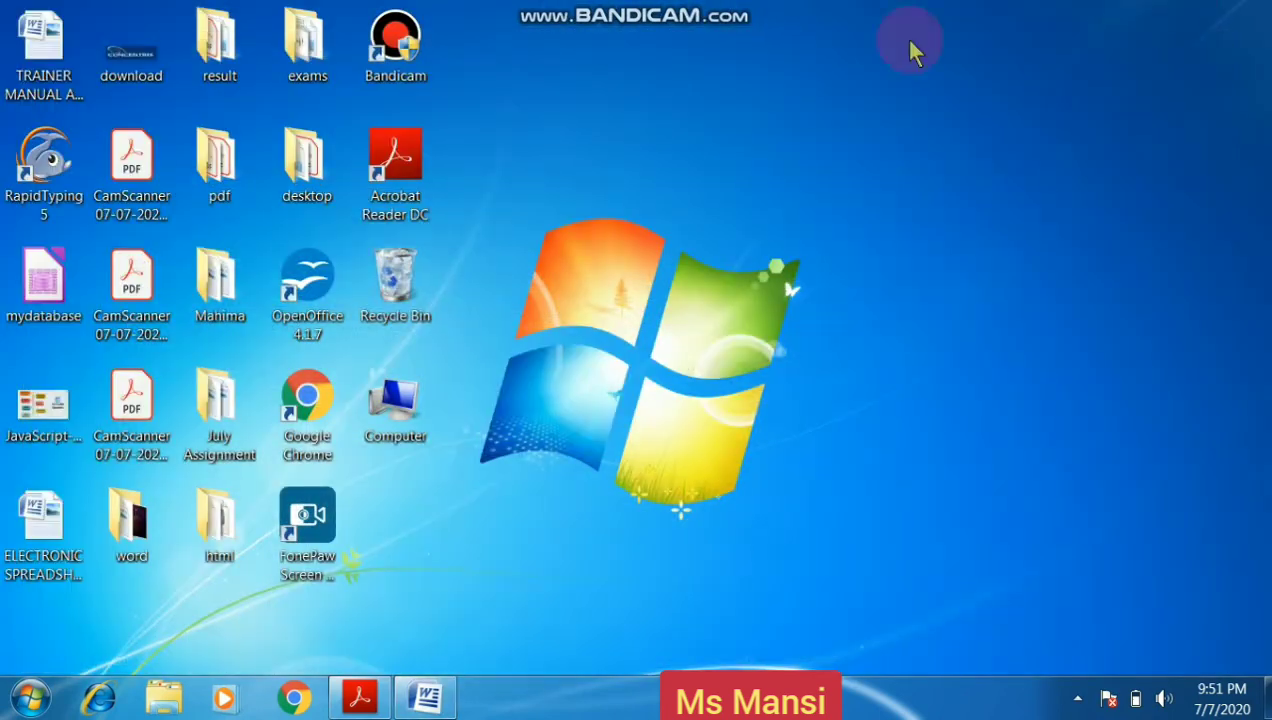
right_click(738, 61)
mouse_move(762, 74)
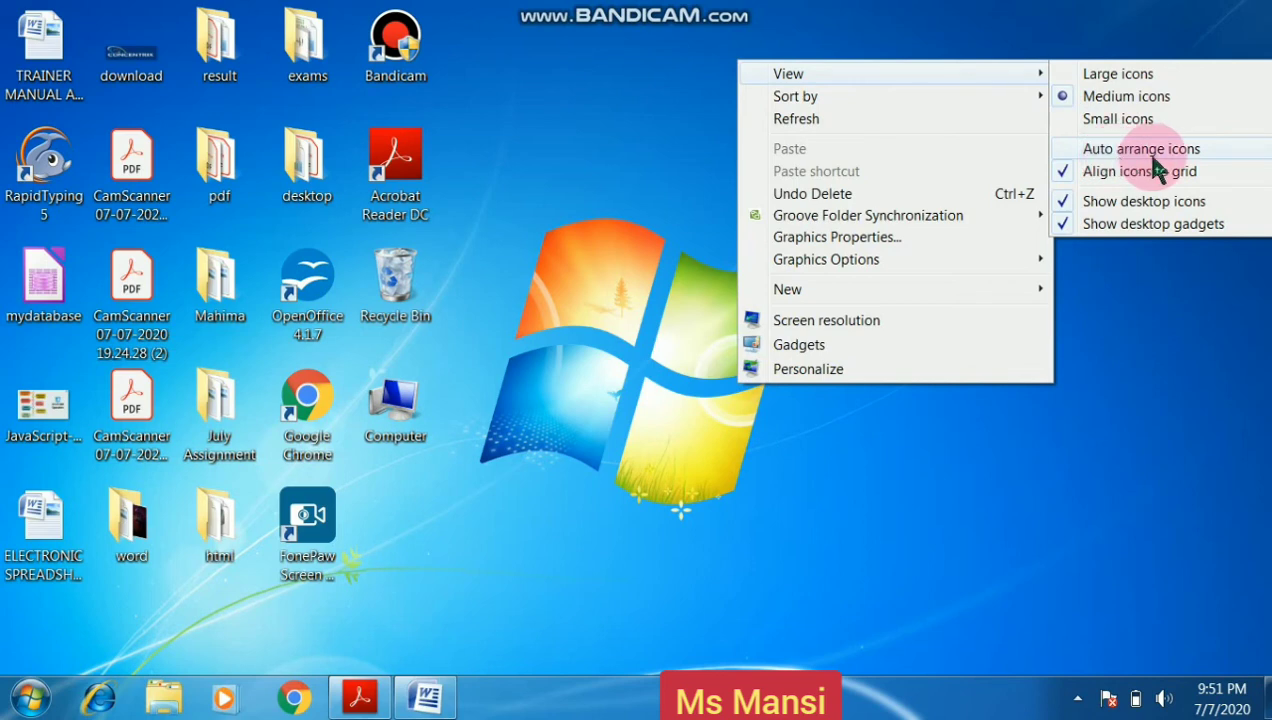
left_click(643, 126)
right_click(647, 132)
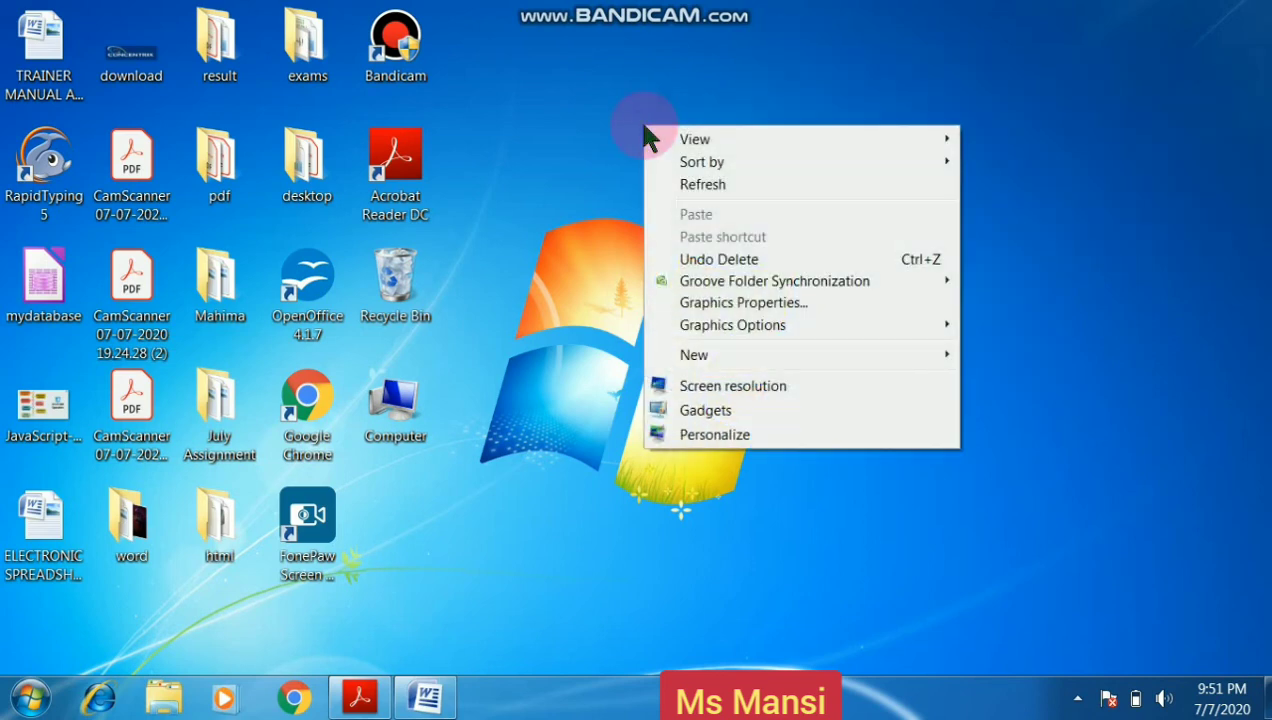
mouse_move(655, 137)
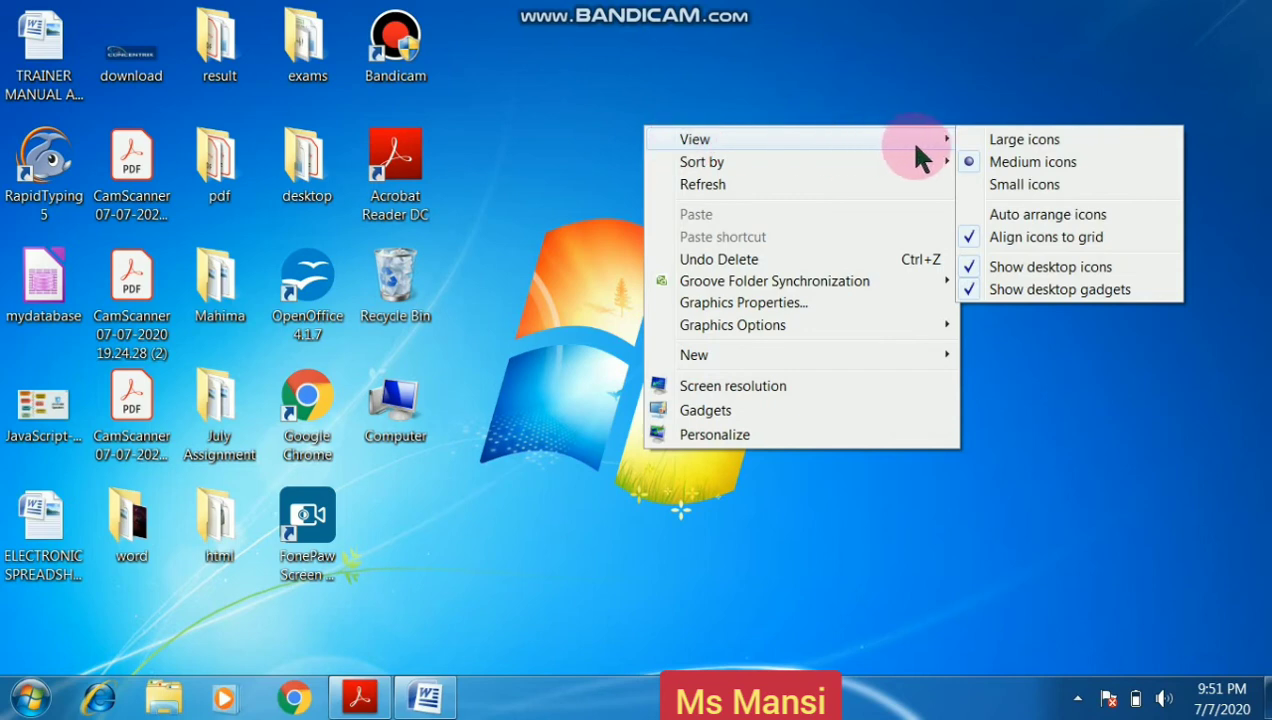
left_click(1027, 222)
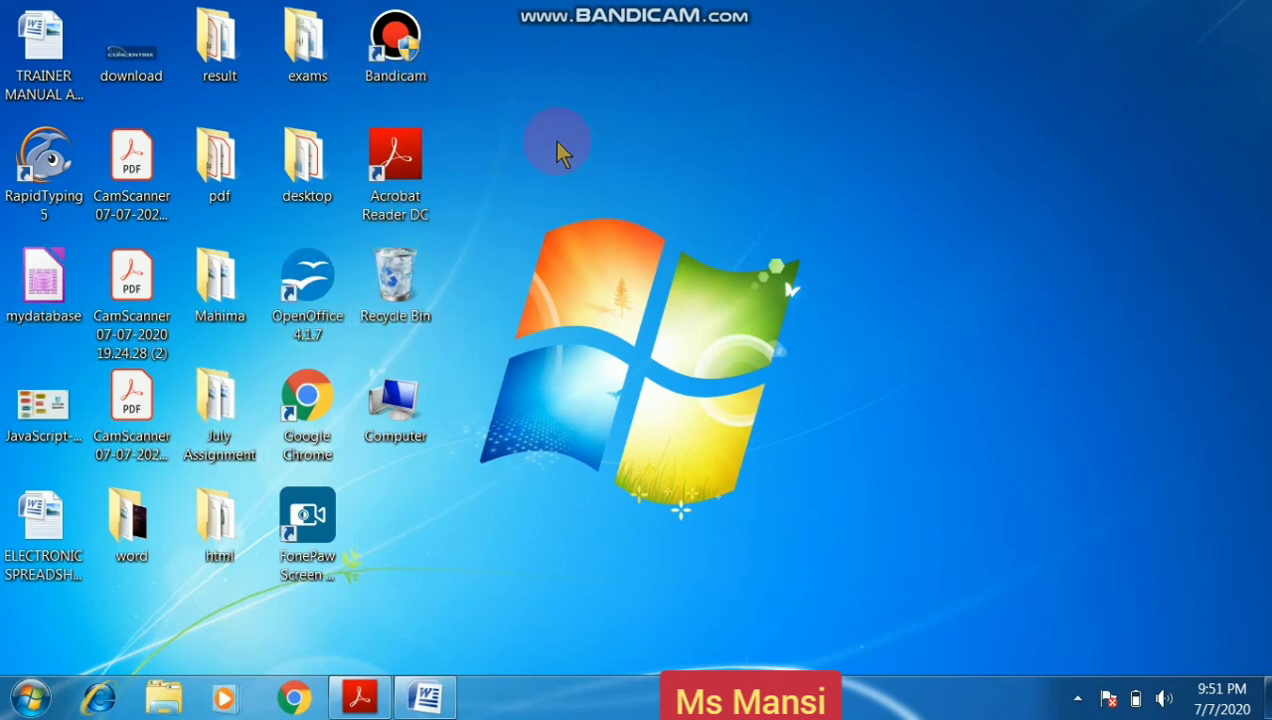
Refresh the desktop.
right_click(716, 82)
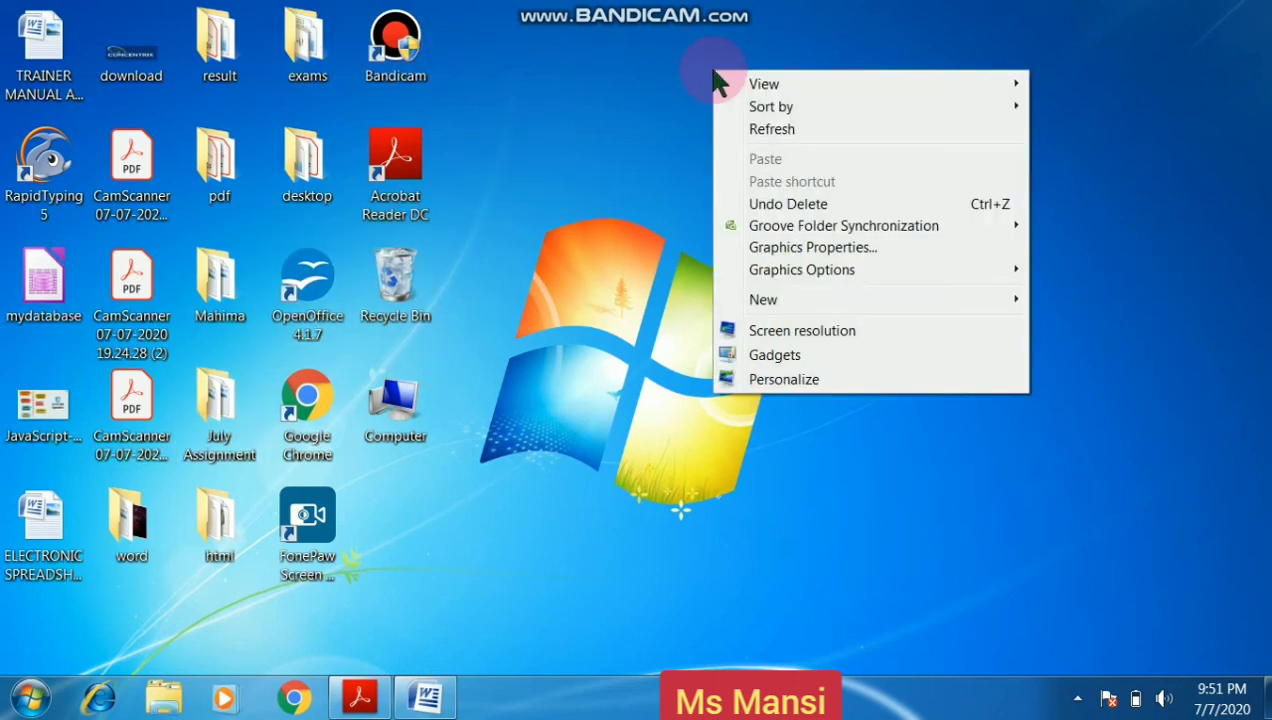
left_click(764, 129)
right_click(764, 129)
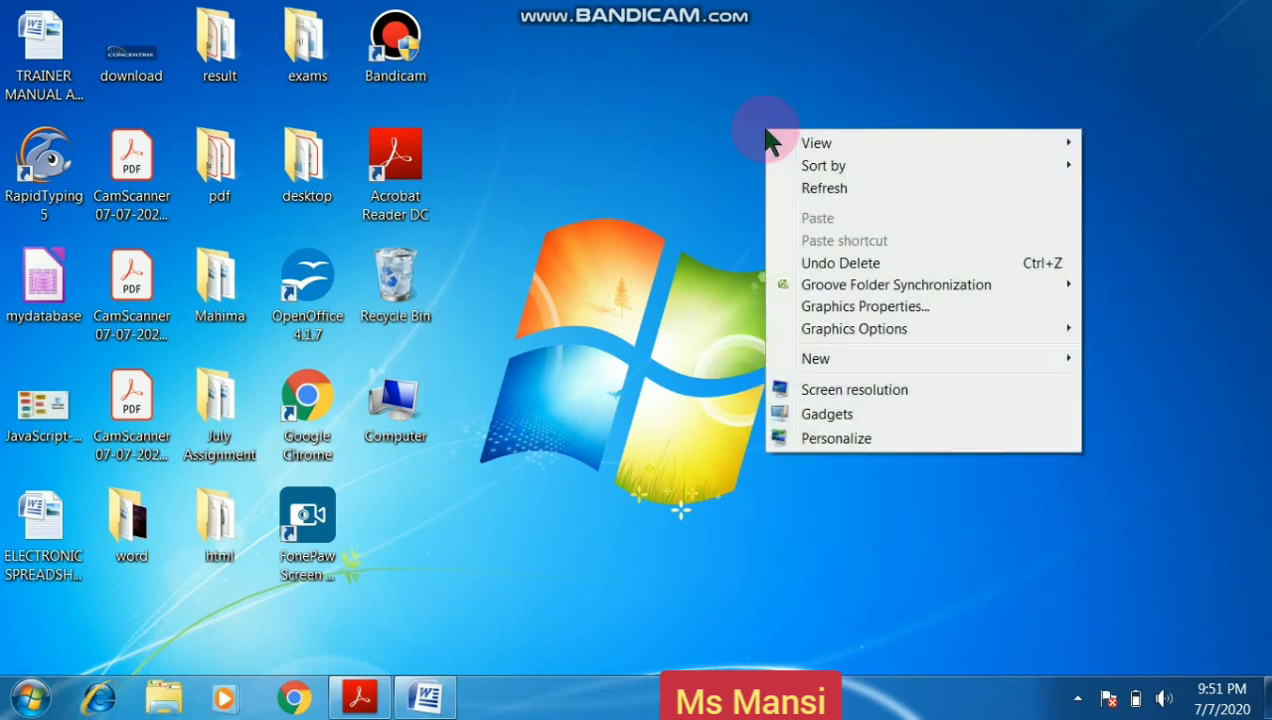
left_click(813, 191)
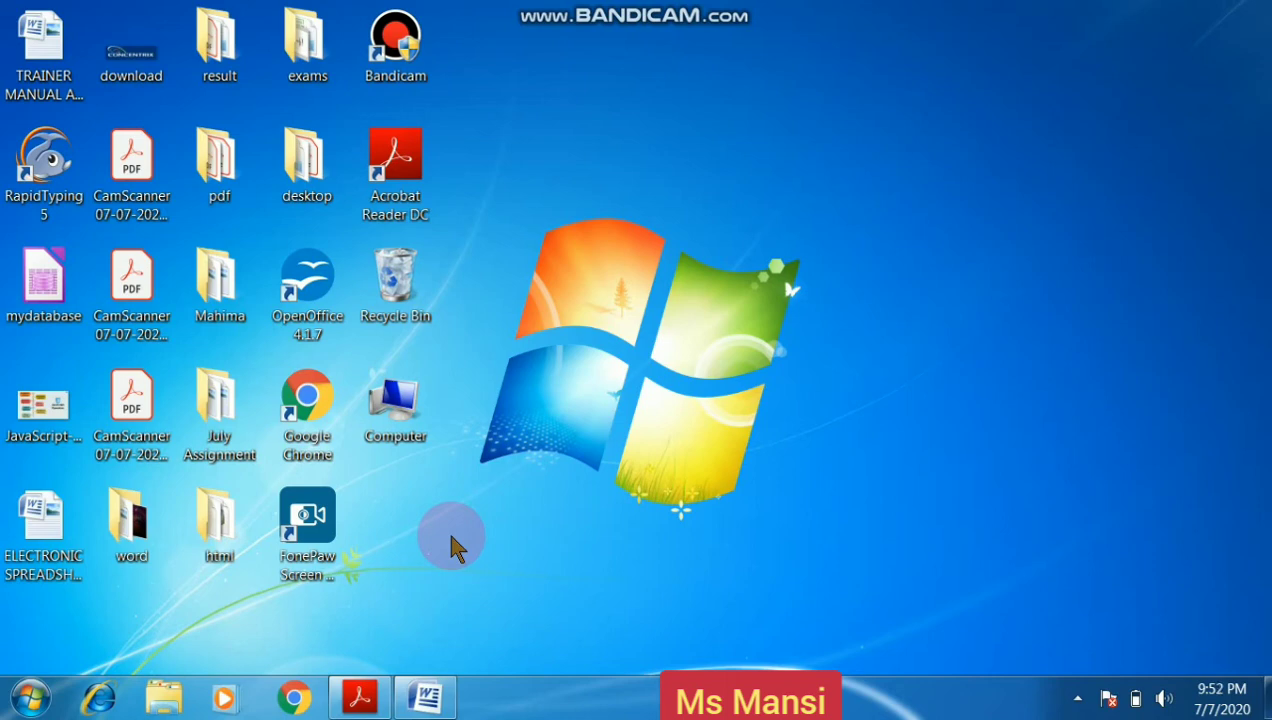
Switch to the PDF in Acrobat Reader and view its Selecting Adjacent Items and Selecting Non-Adjacent Items sections.
mouse_move(425, 697)
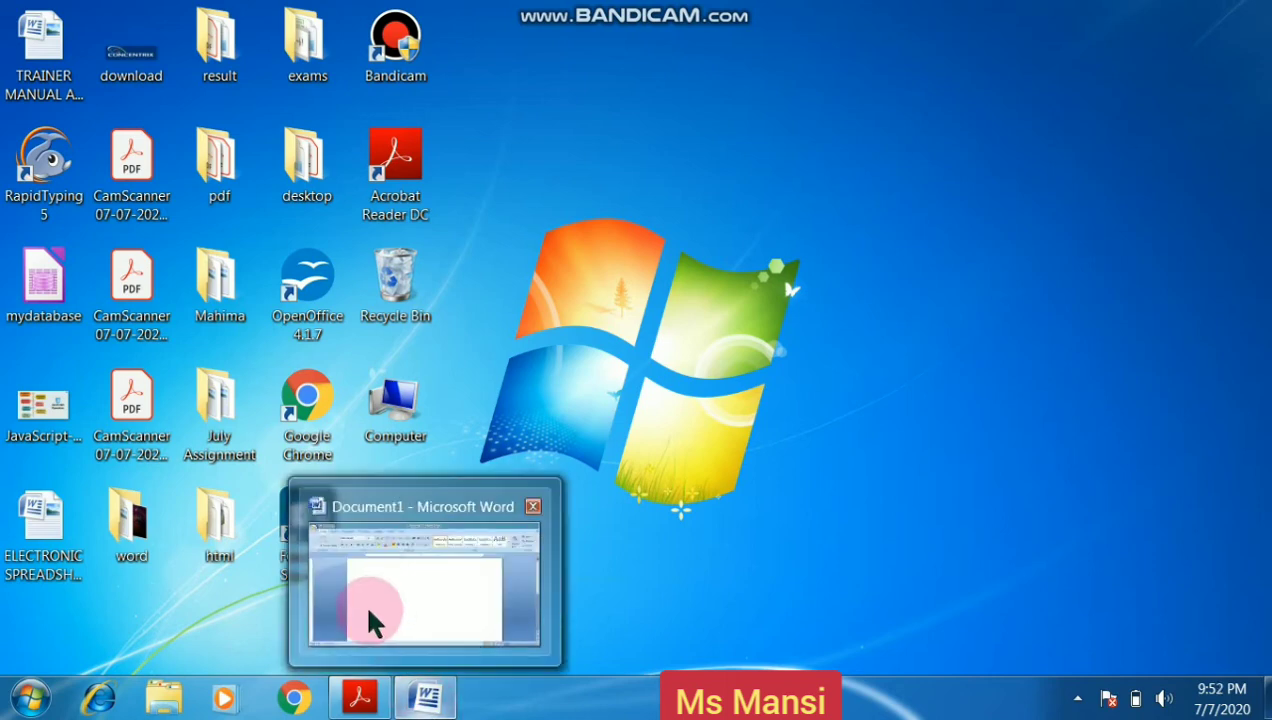
left_click(300, 495)
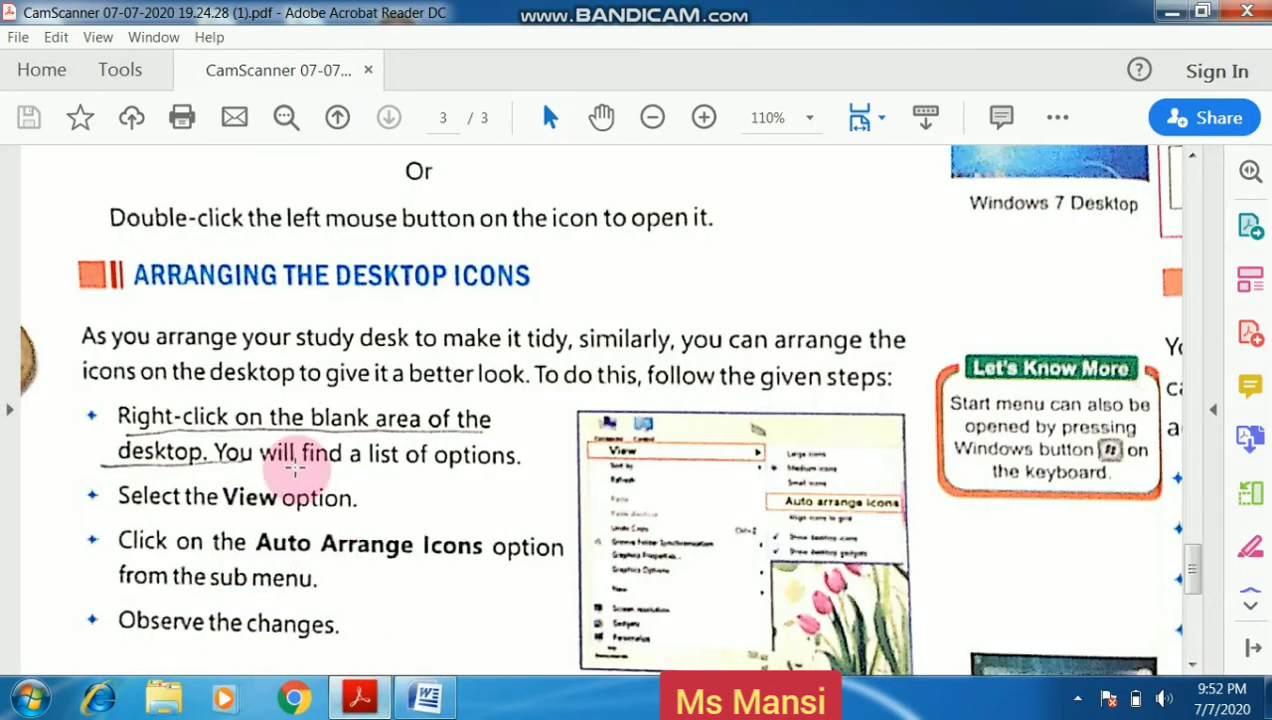
scroll(295, 470, "up", 1)
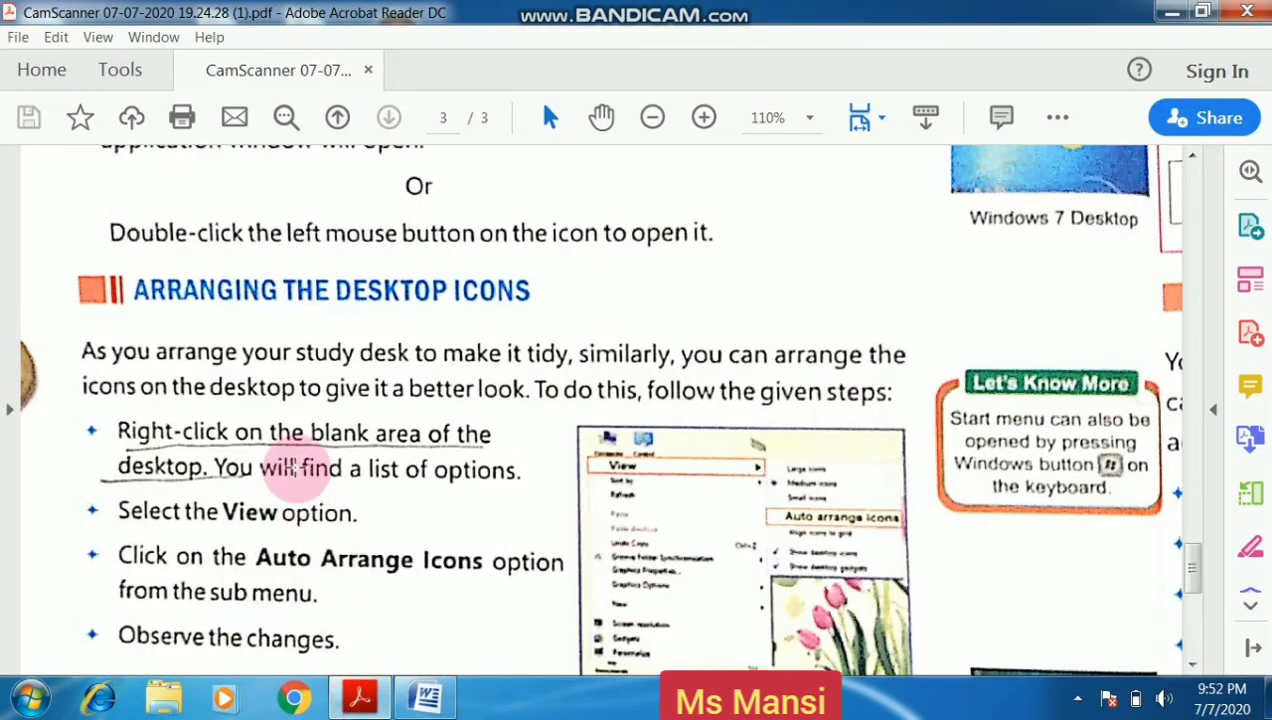
scroll(297, 468, "up", 10)
scroll(295, 468, "up", 2)
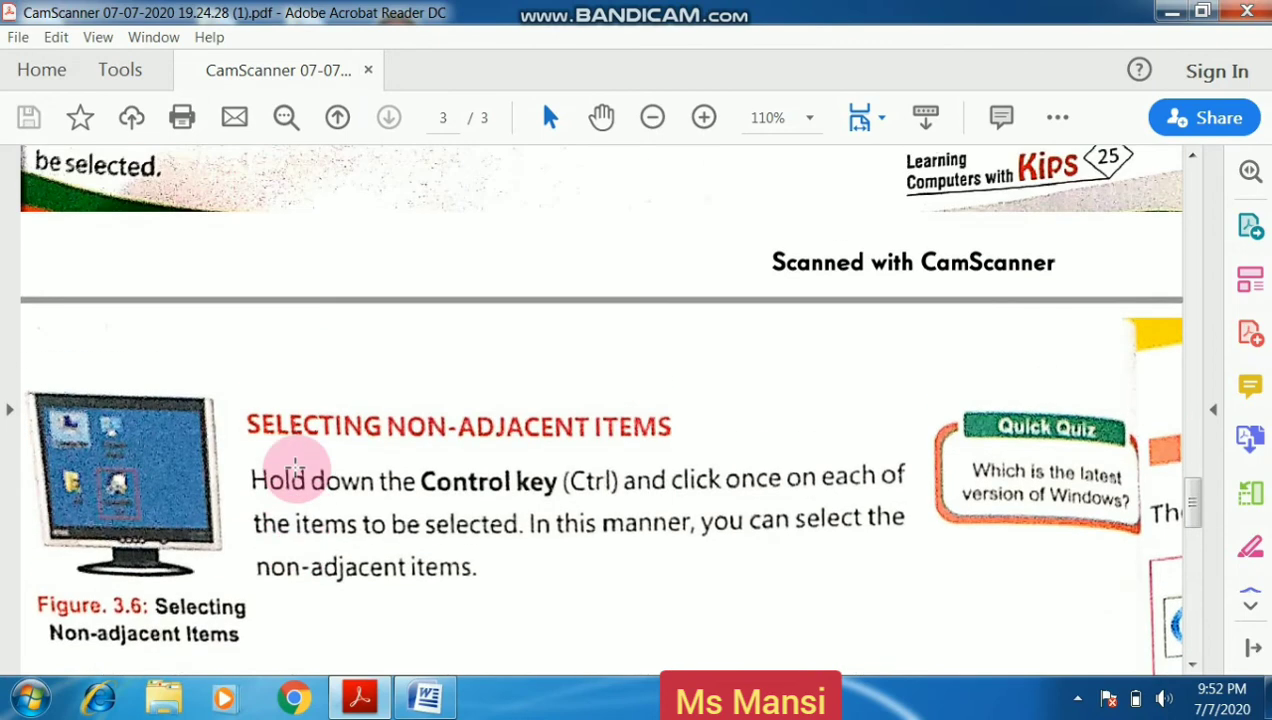
scroll(295, 468, "up", 5)
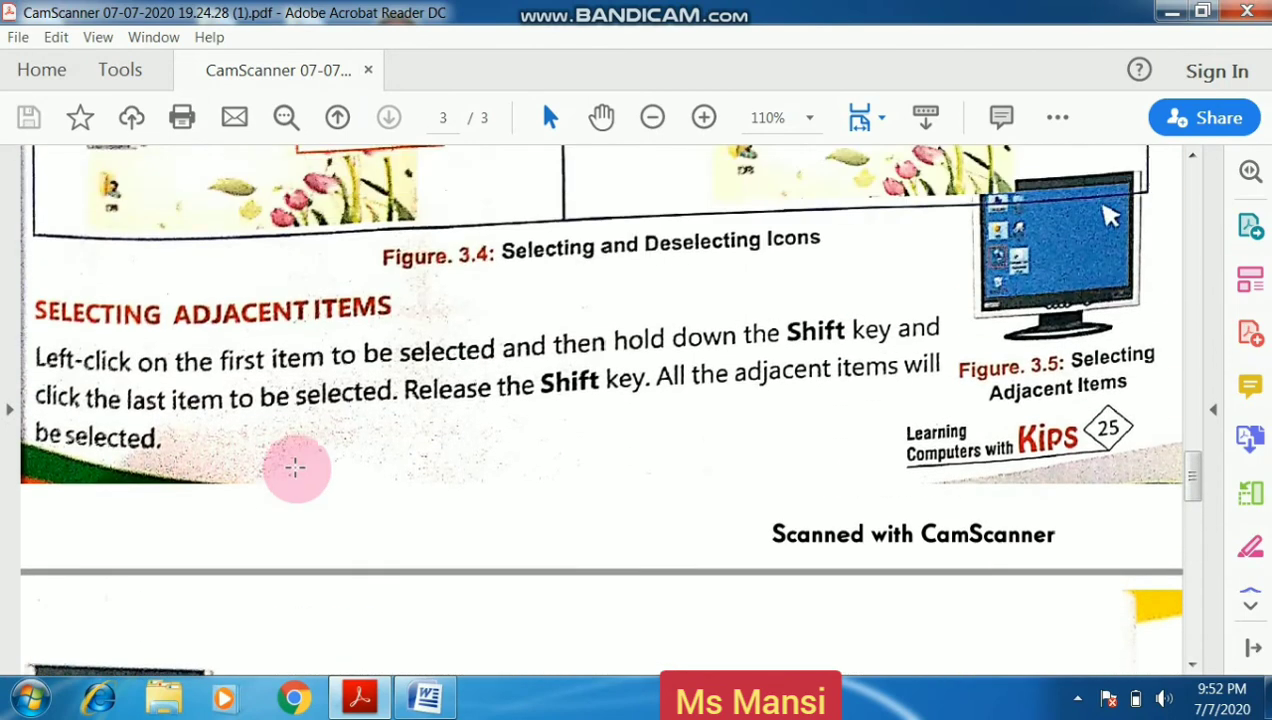
scroll(295, 468, "down", 1)
scroll(295, 467, "down", 1)
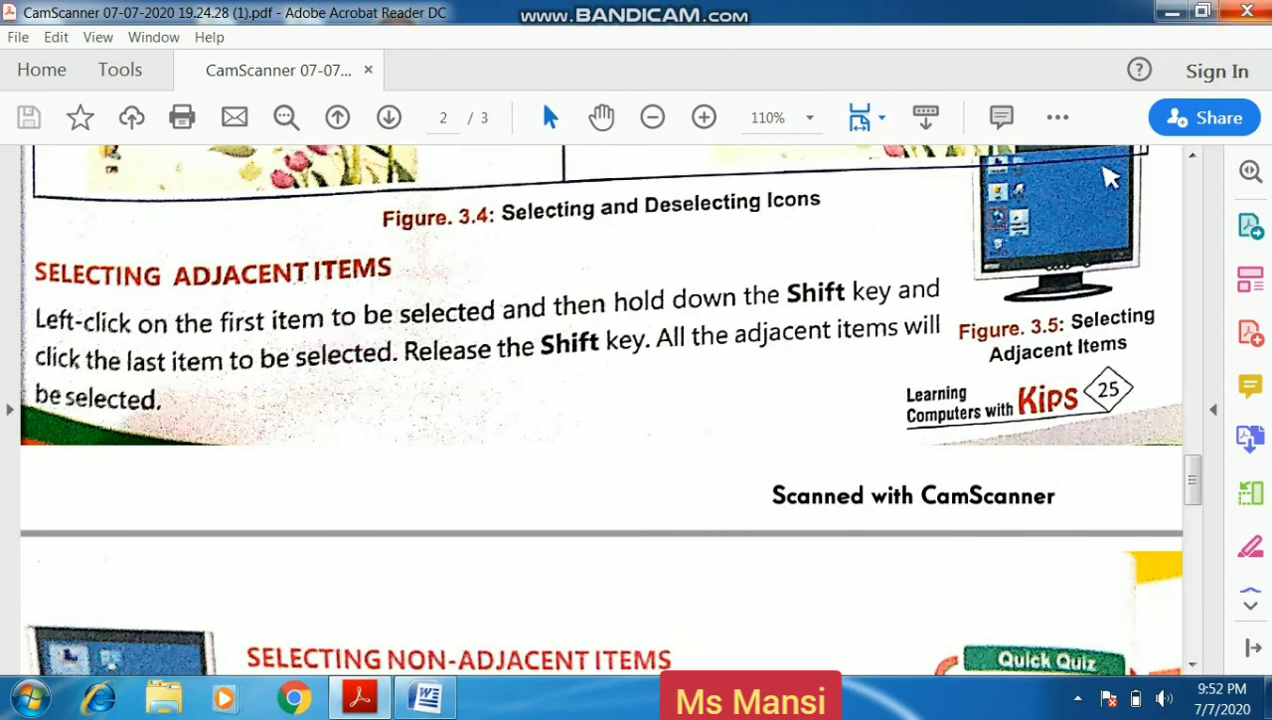
Return to the desktop, select all the icons starting from the TRAINER MANUAL document, and clear the selection.
left_click(1172, 12)
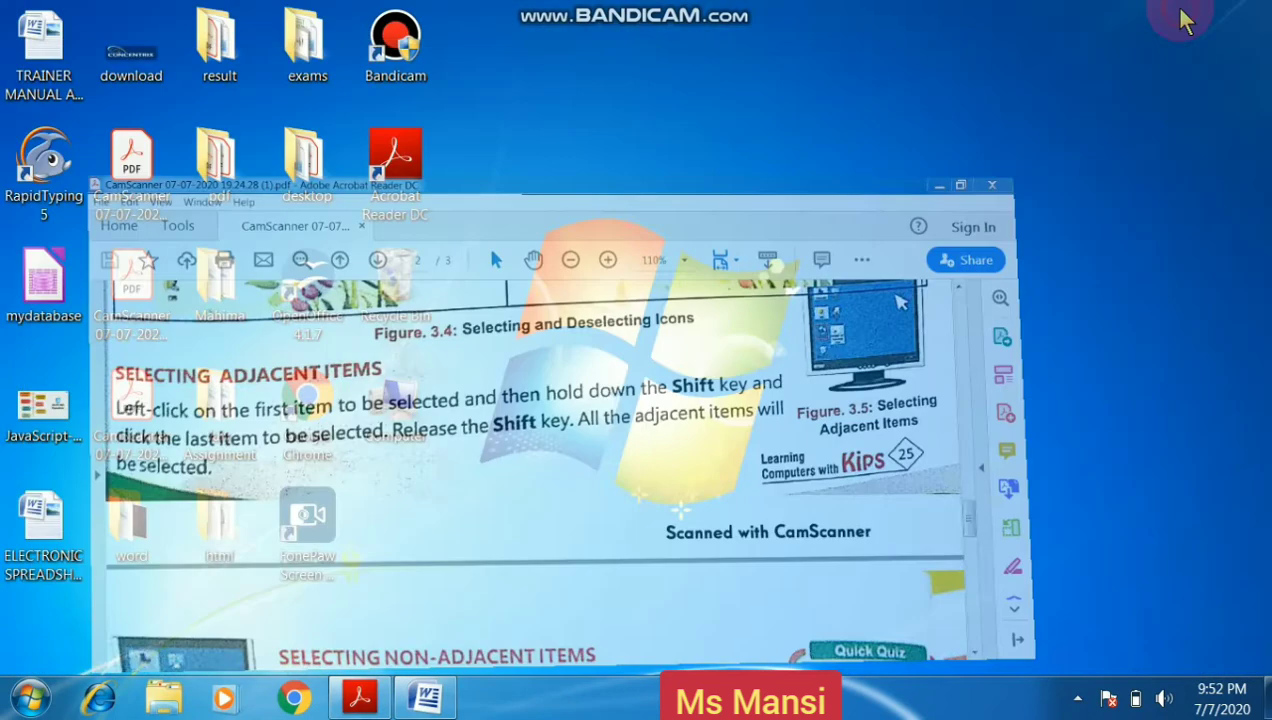
left_click(80, 38)
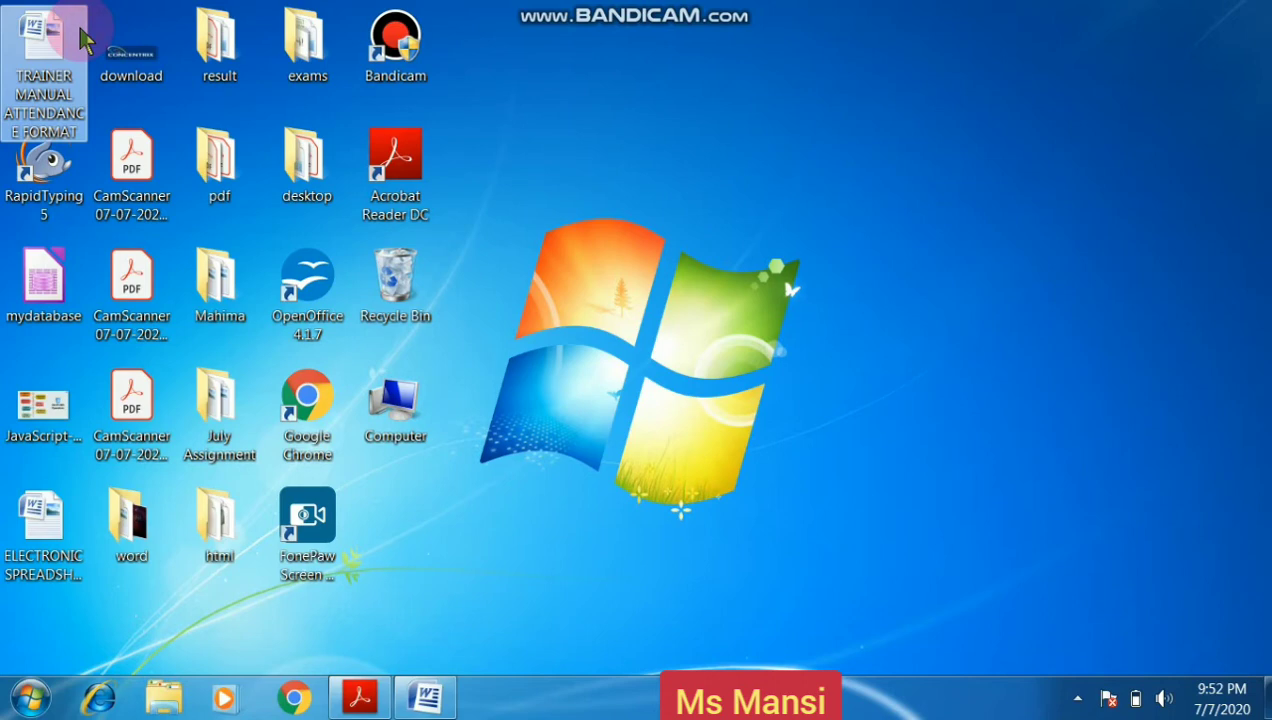
key("ctrl+a")
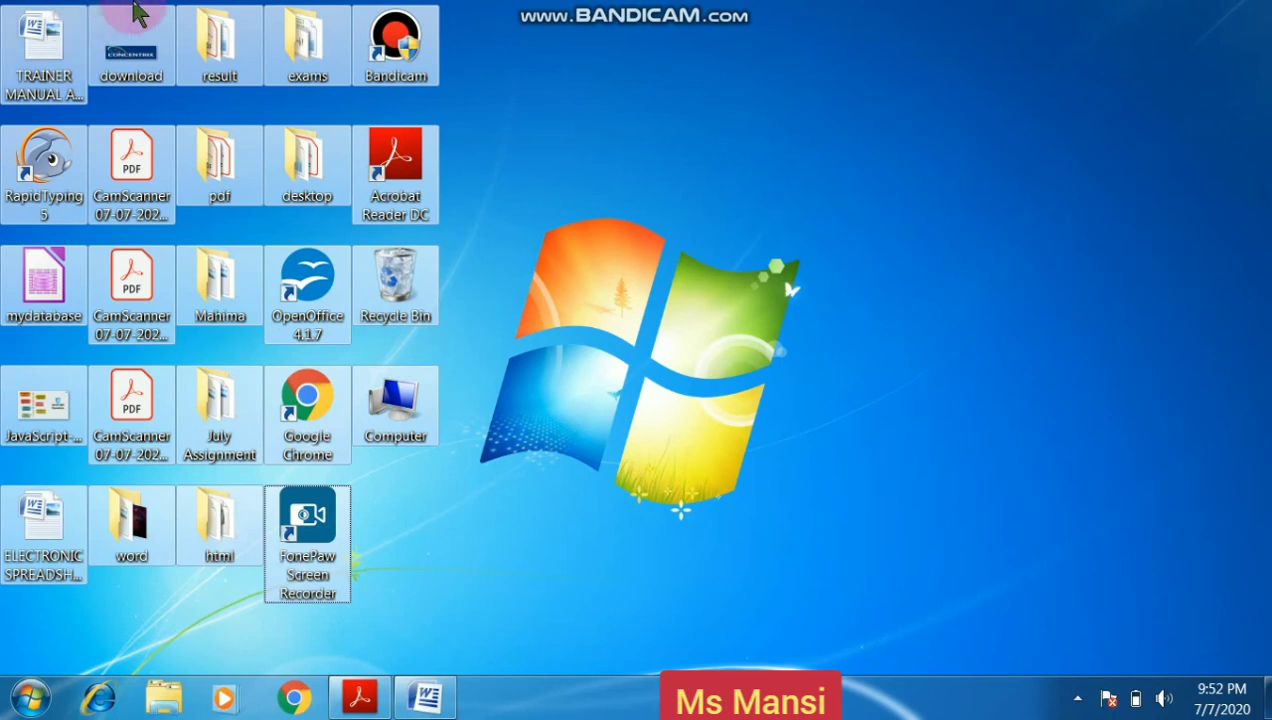
left_click(590, 215)
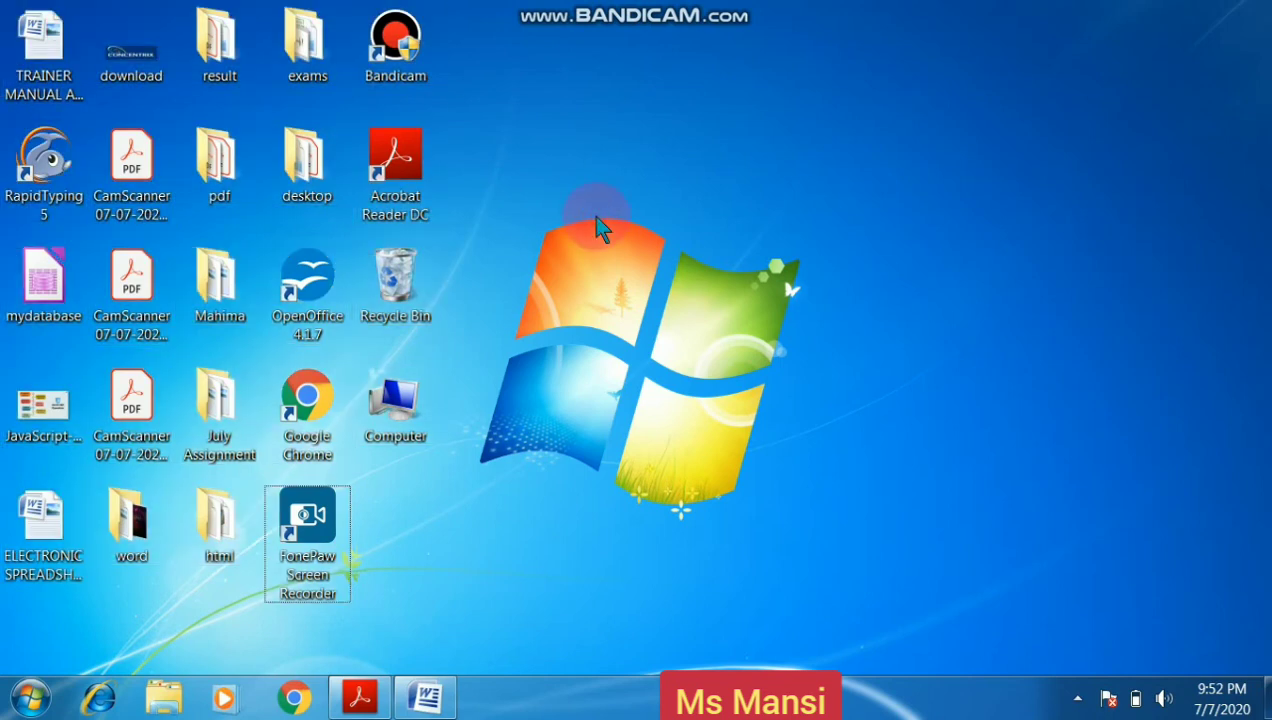
Select the non-adjacent TRAINER MANUAL, pdf, July Assignment, Computer and Bandicam icons together, and clear the selection.
left_click(65, 75)
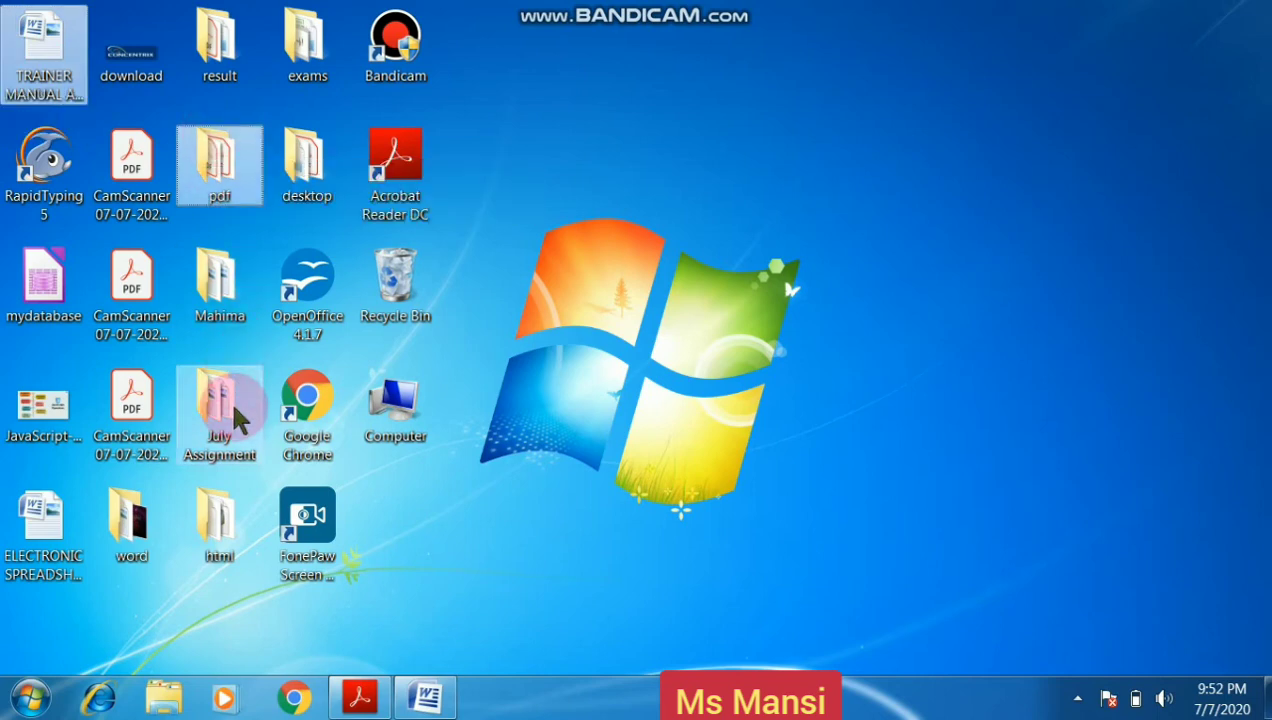
left_click(443, 404)
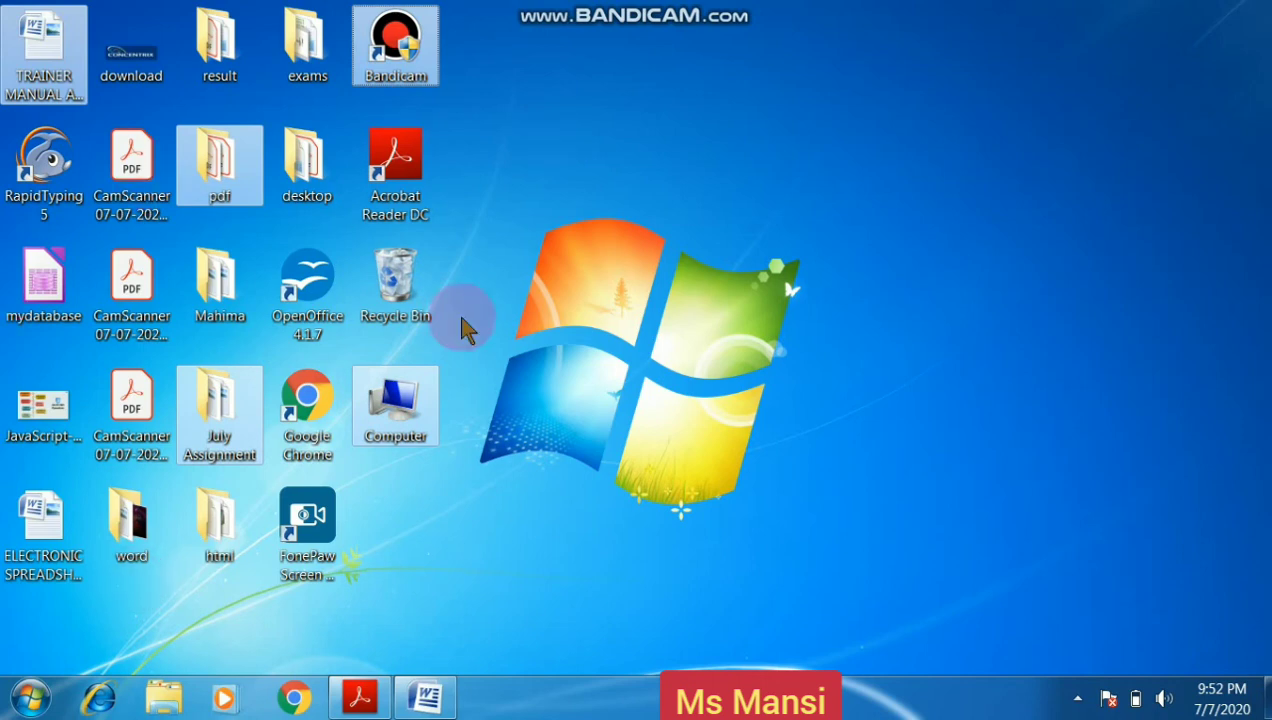
left_click(149, 455)
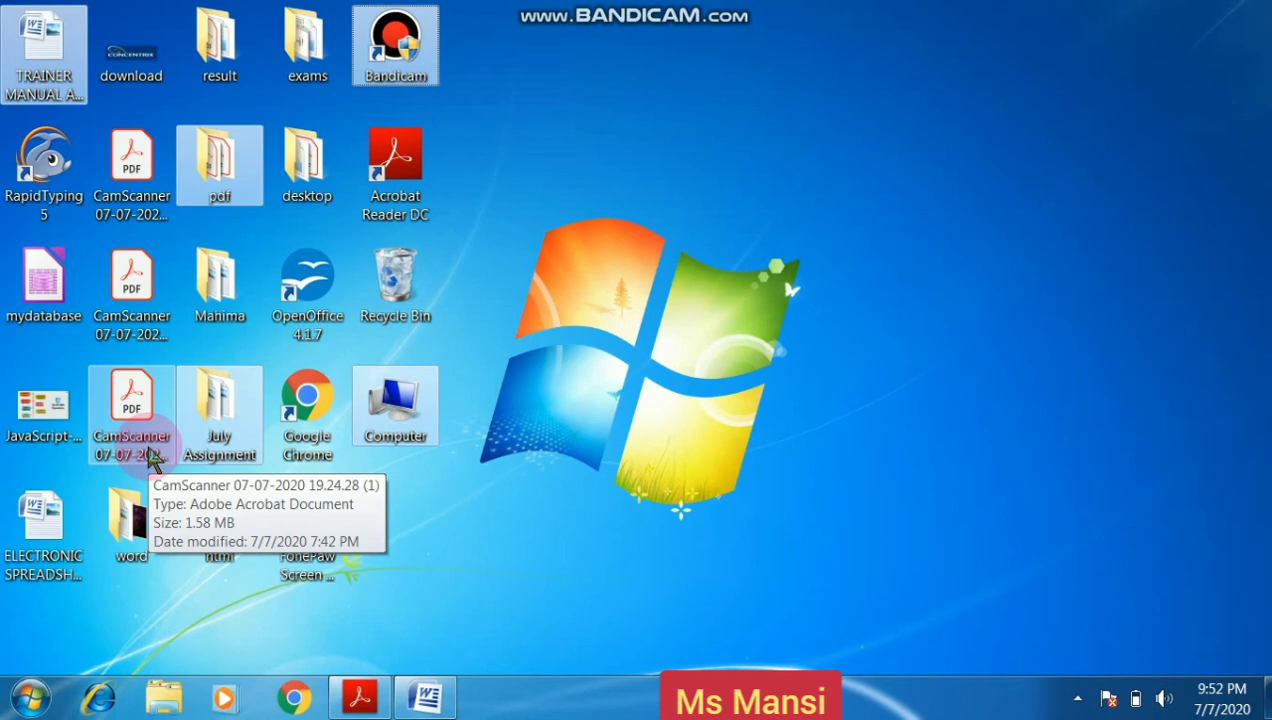
left_click(449, 172)
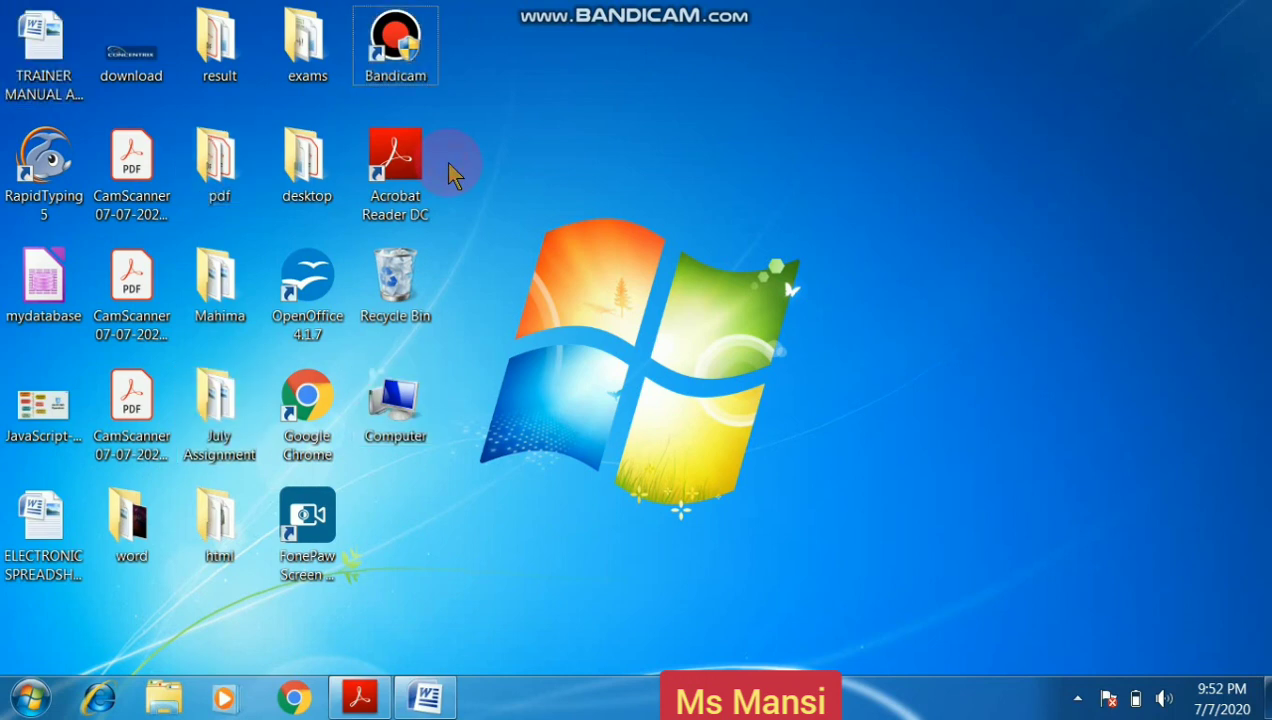
Select and deselect single desktop icons one at a time, including the exams, pdf and desktop folders.
left_click(315, 72)
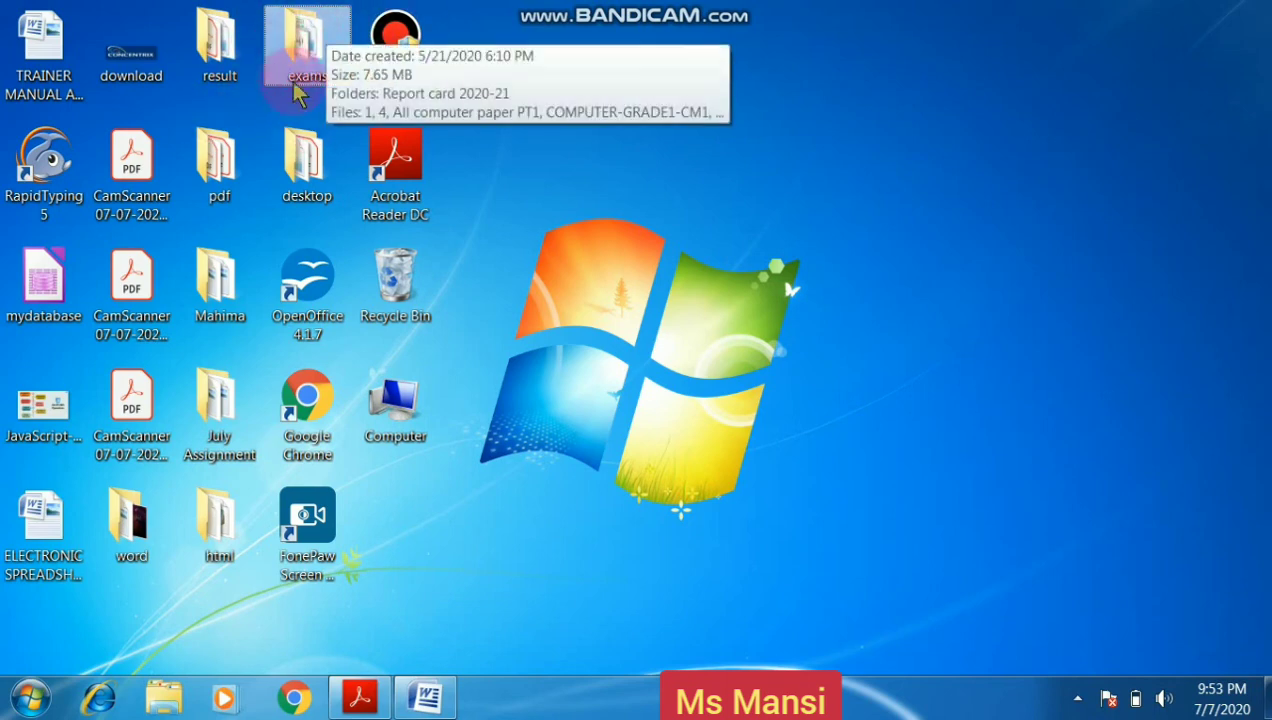
left_click(285, 50)
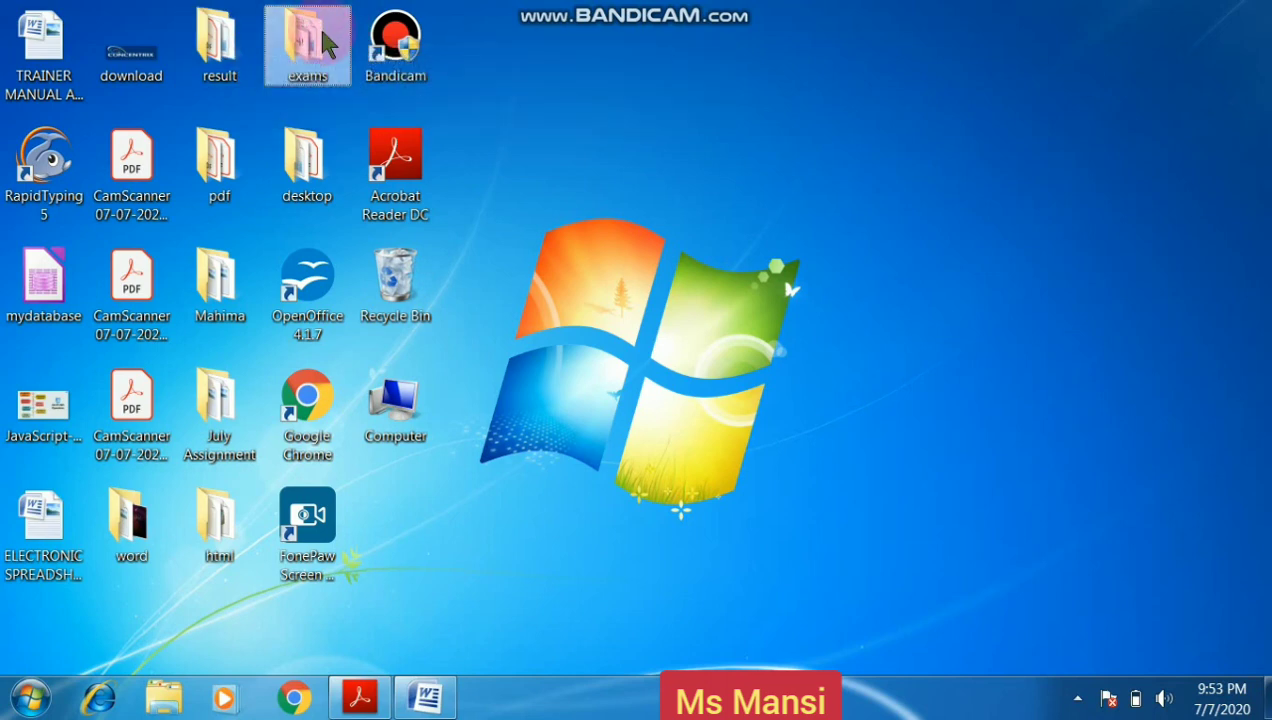
left_click(531, 60)
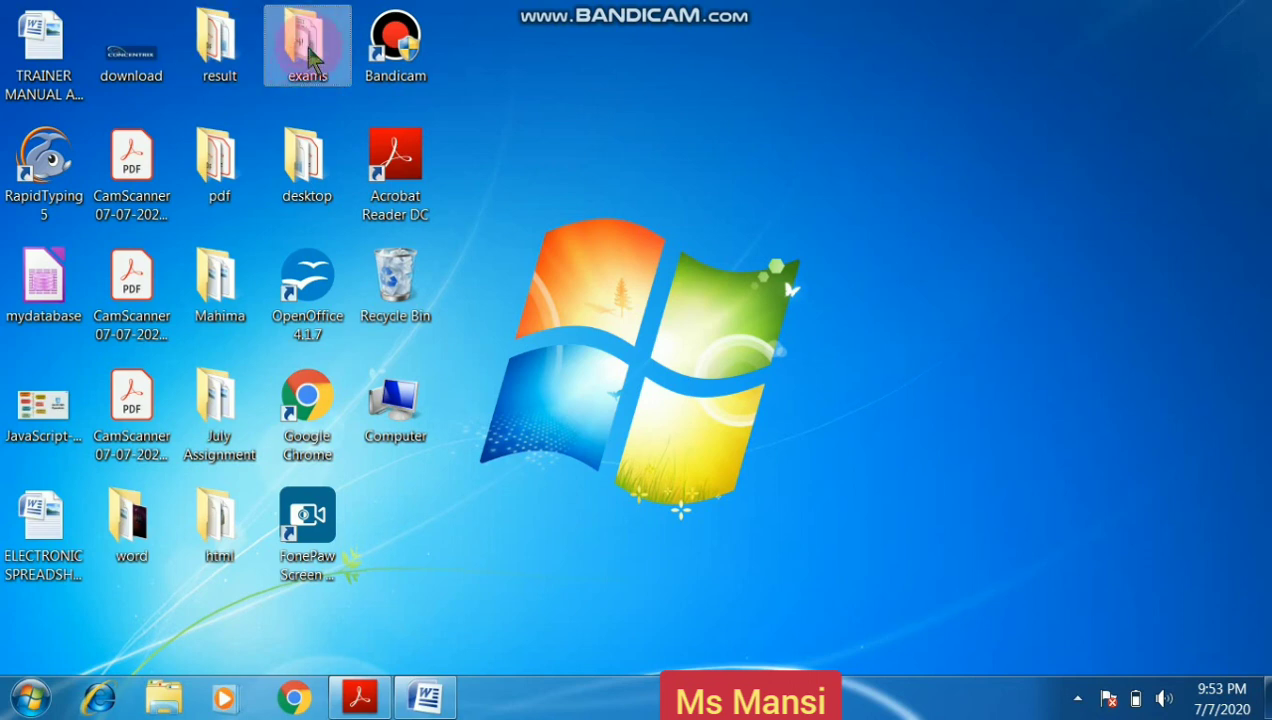
left_click(226, 162)
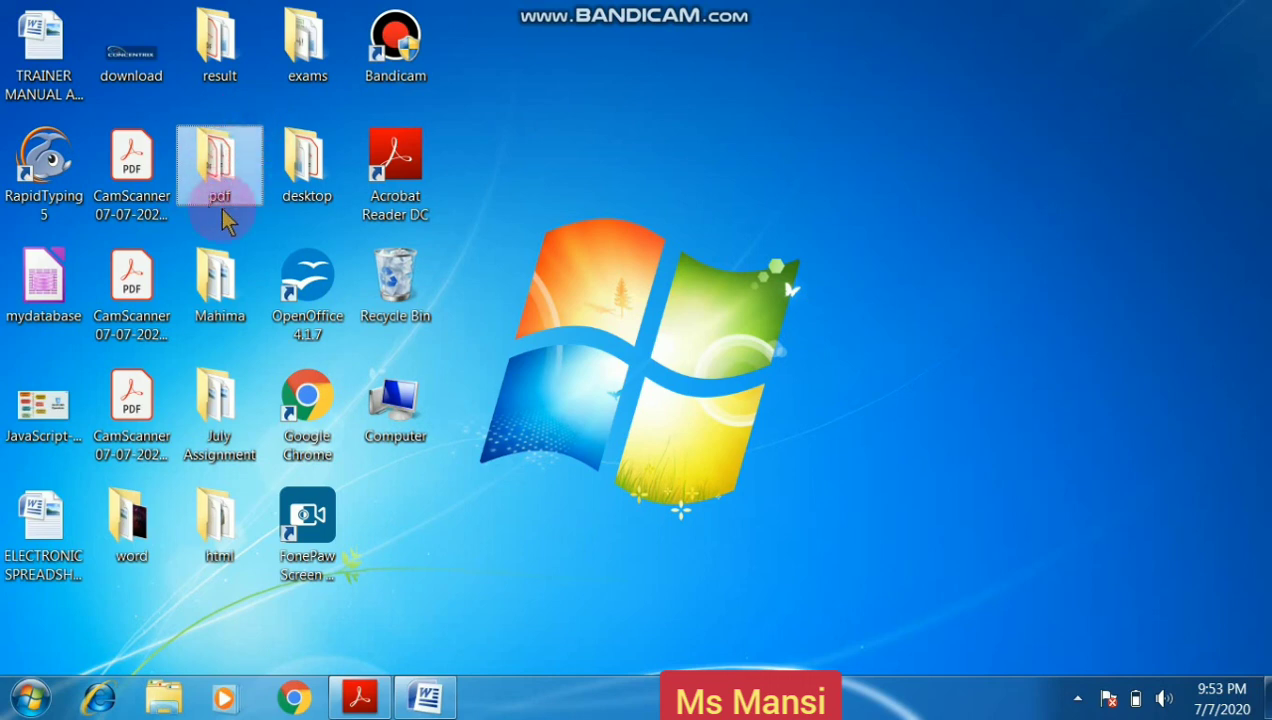
left_click(300, 60)
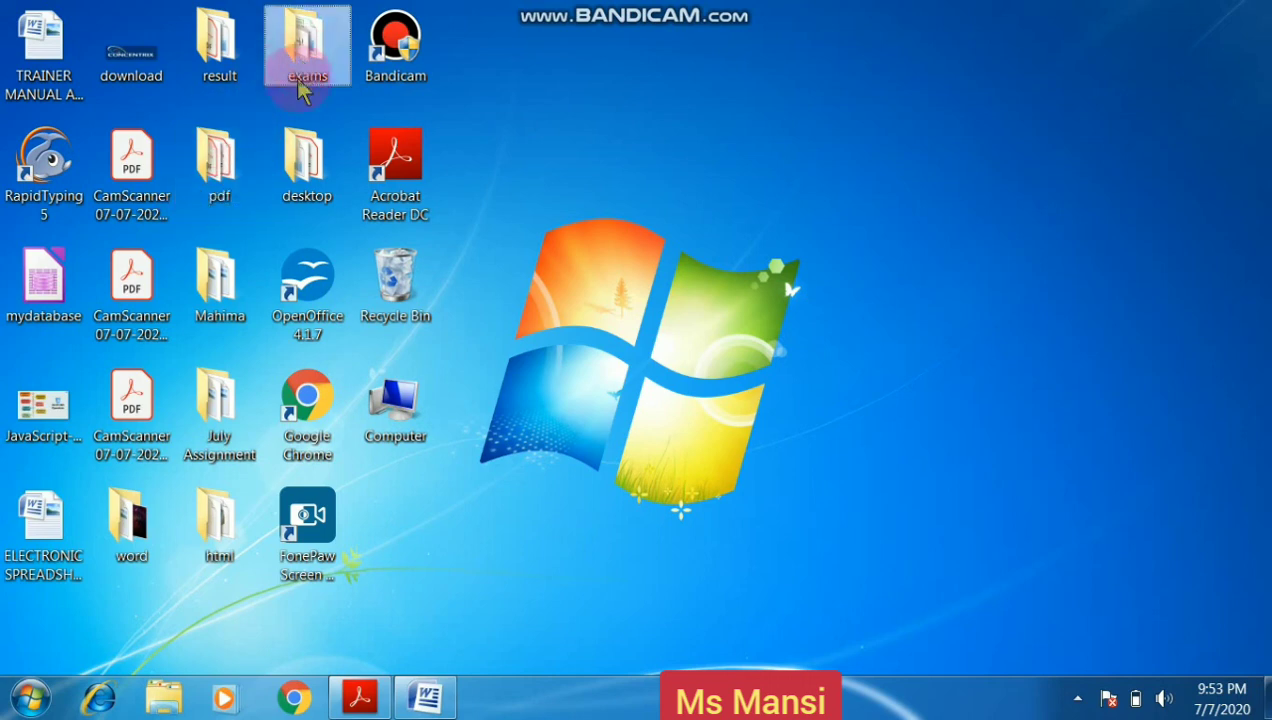
left_click(314, 190)
left_click(218, 160)
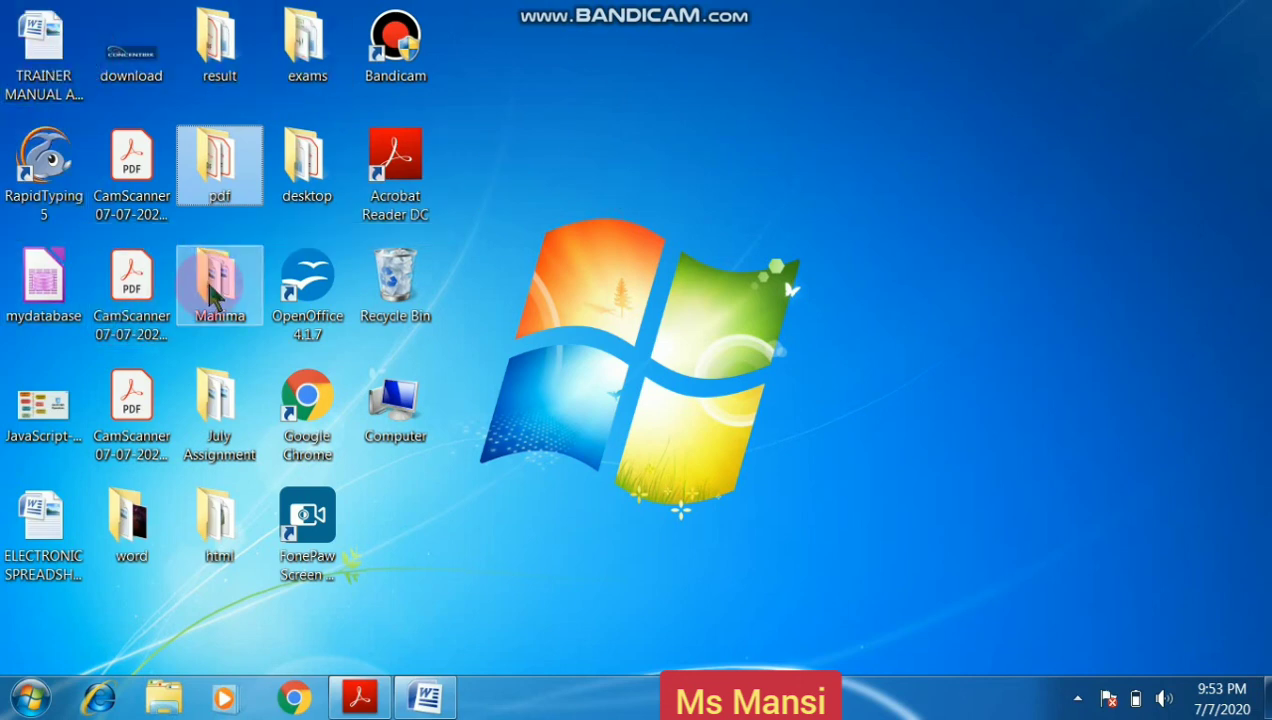
Open Google Chrome from its desktop icon.
double_click(318, 400)
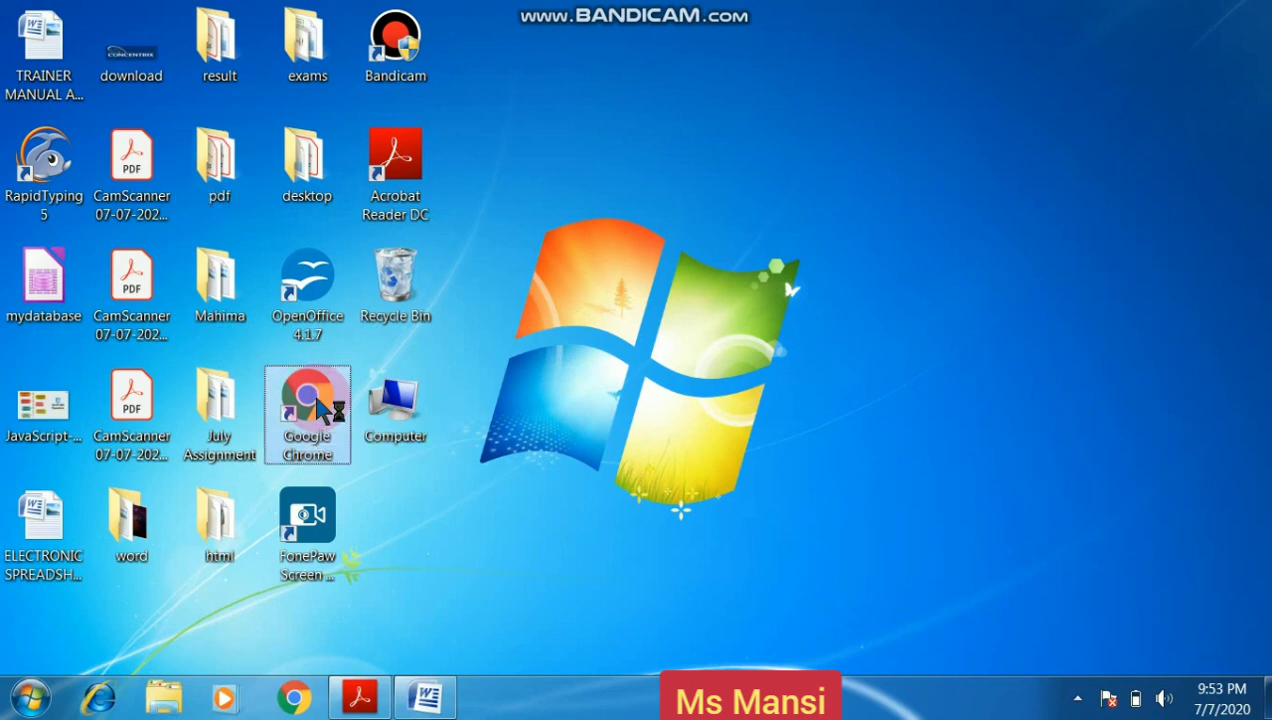